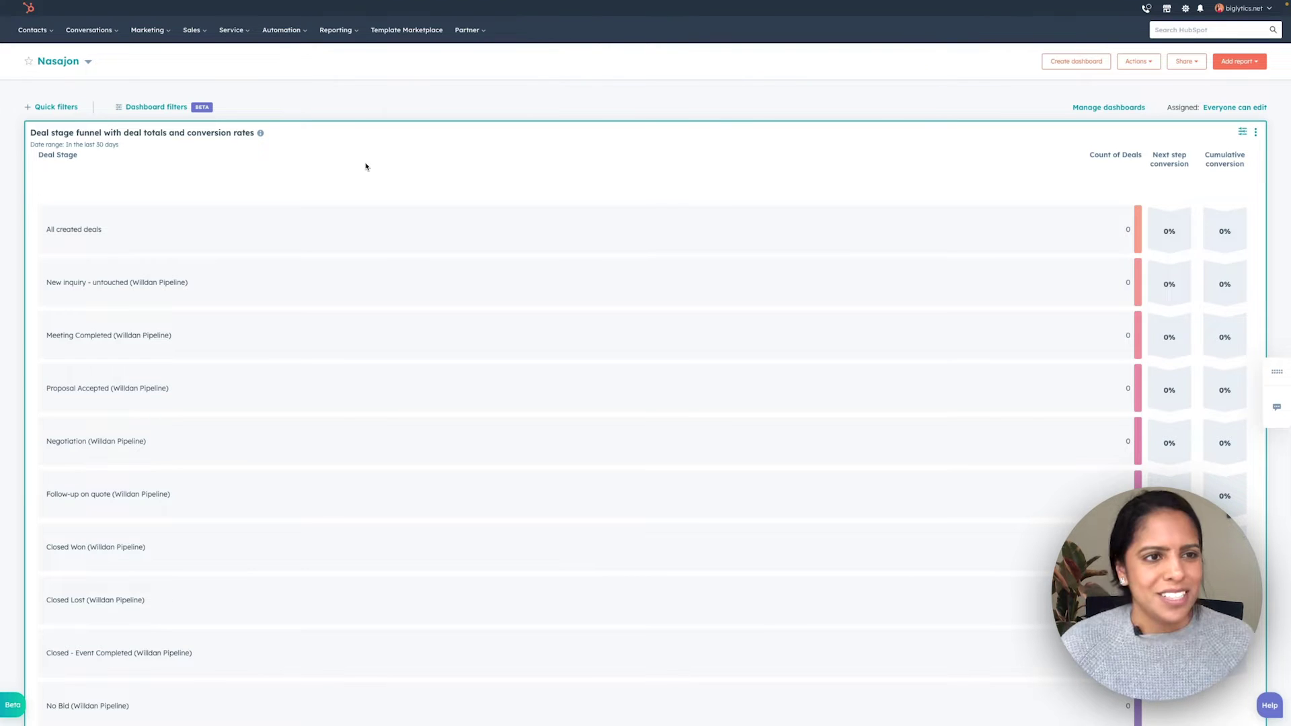
Open Sales > Invoices and switch through the Overdue, Upcoming and Paid views
{"action": "left_click", "coordinate": [202, 38]}
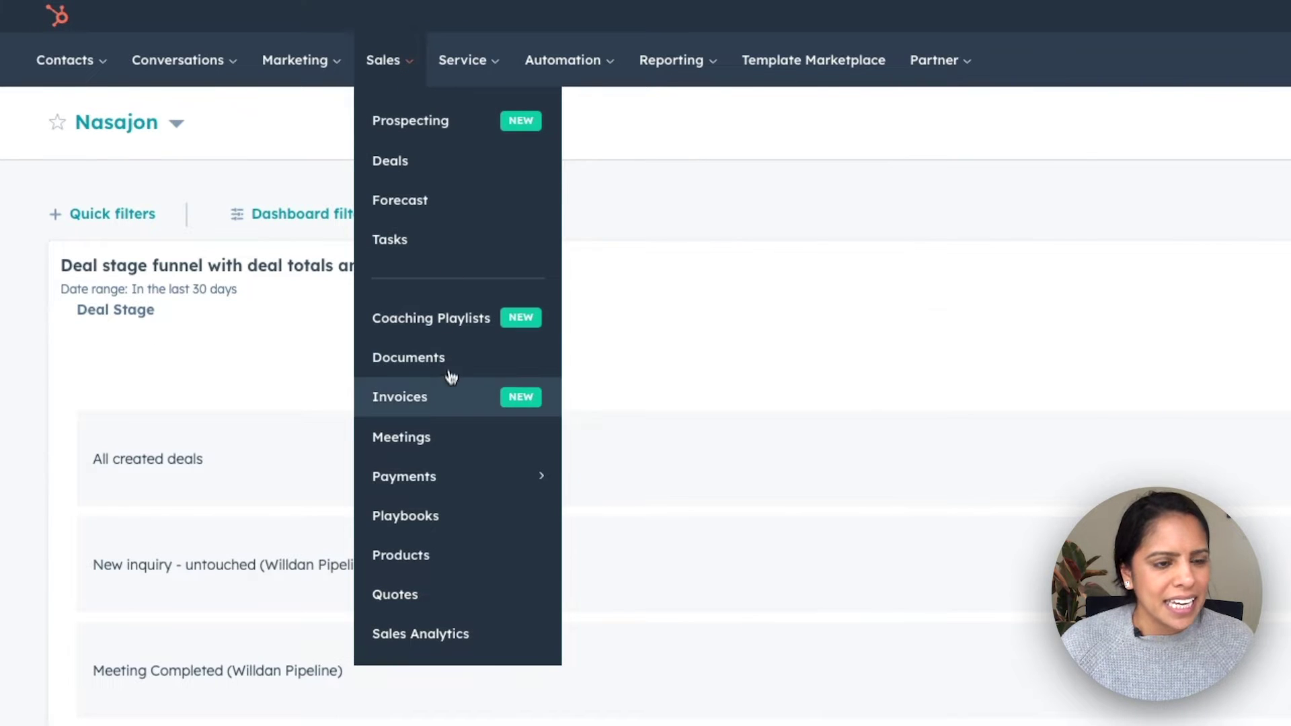
{"action": "left_click", "coordinate": [431, 396]}
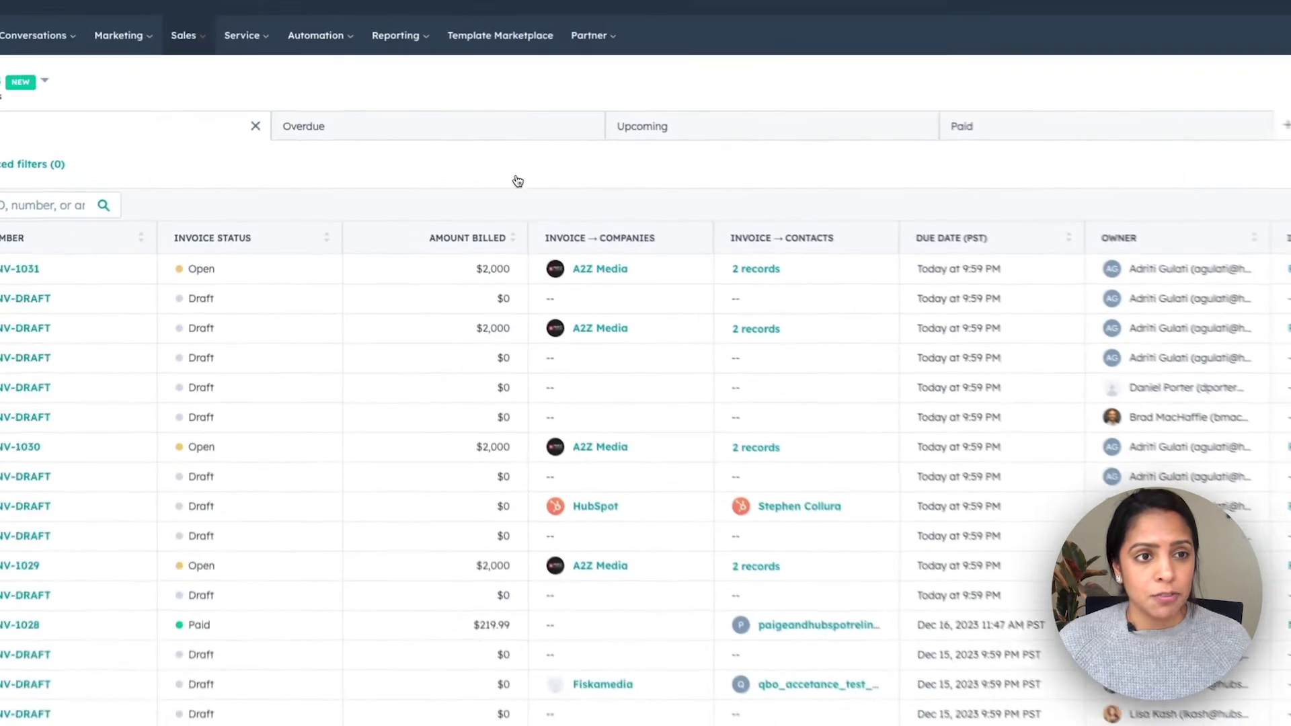
{"action": "left_click", "coordinate": [541, 131]}
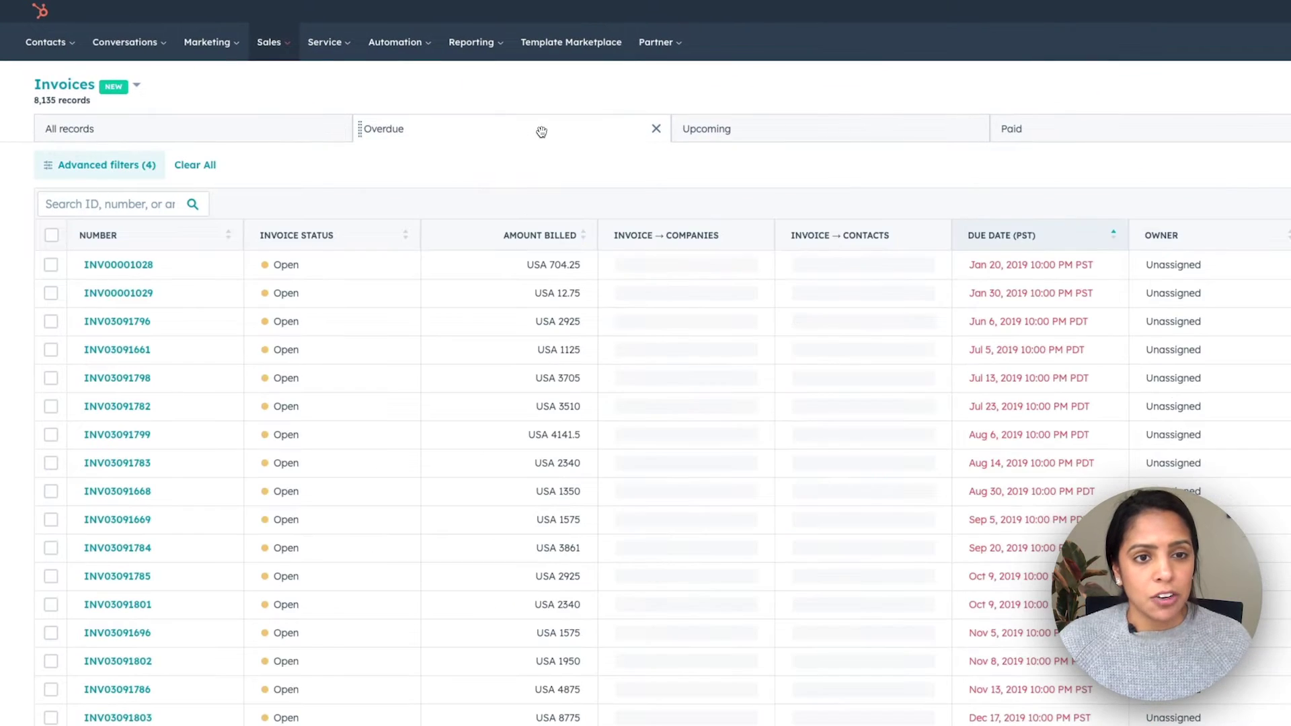
{"action": "left_click", "coordinate": [785, 124]}
{"action": "left_click", "coordinate": [1124, 131]}
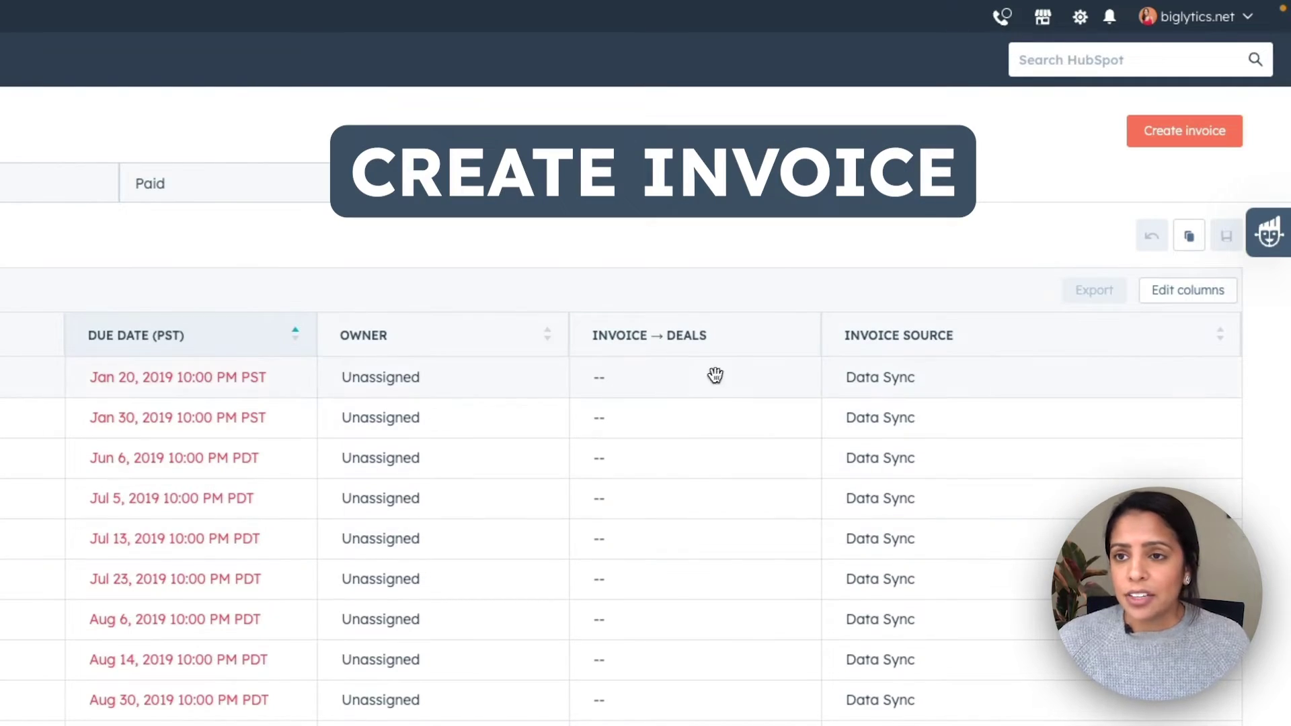
Create a blank INV-DRAFT invoice and scroll through its editor
{"action": "left_click", "coordinate": [1184, 132]}
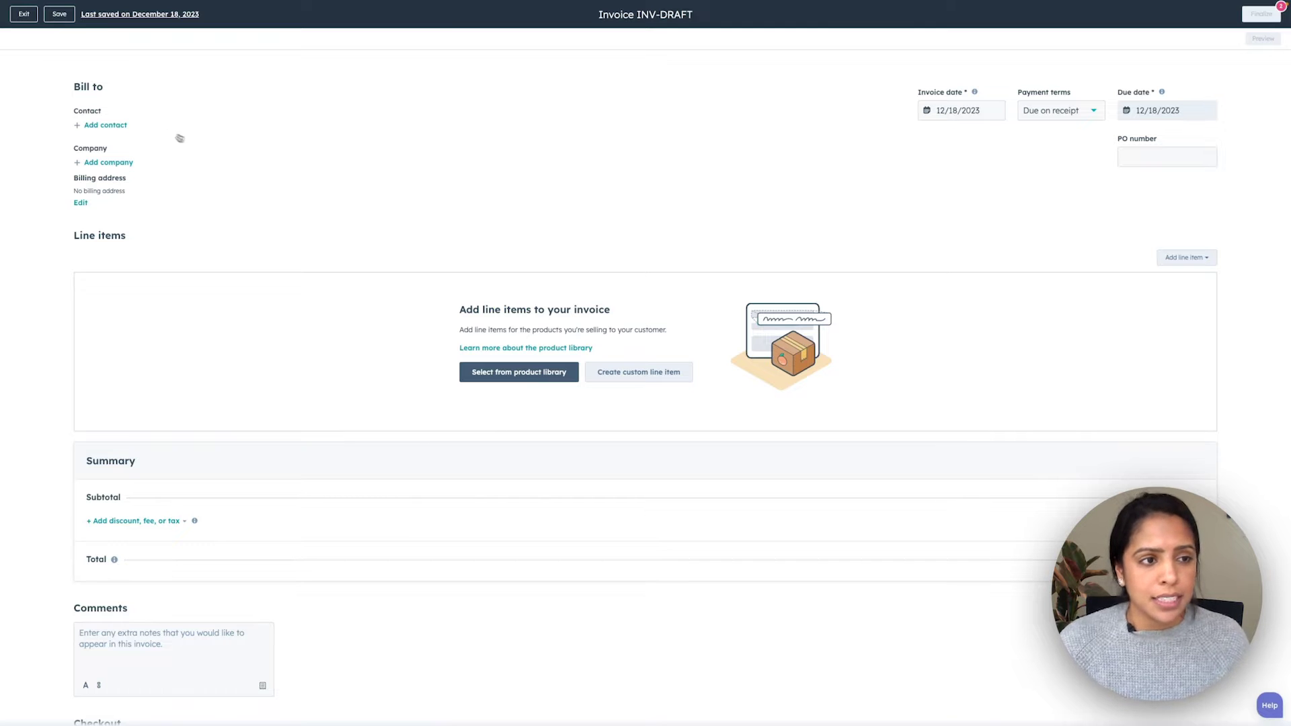
{"action": "scroll", "coordinate": [215, 207], "scroll_direction": "down", "scroll_amount": 2}
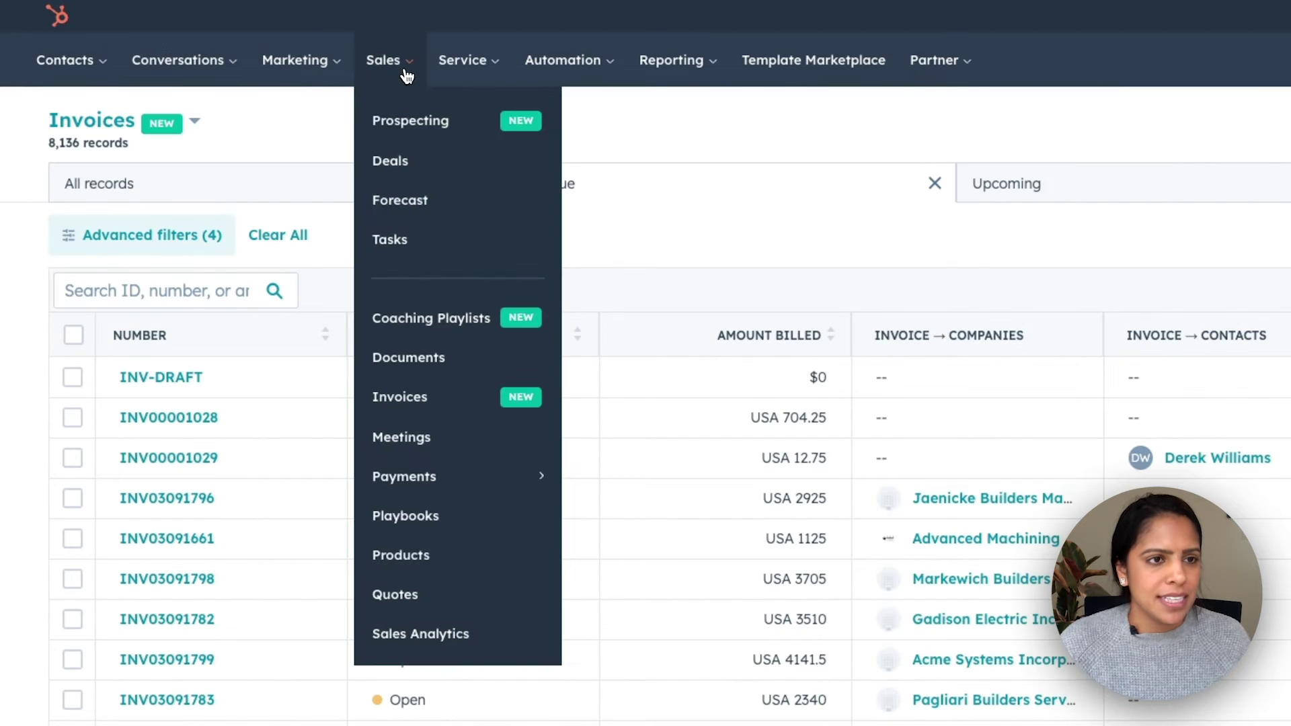
Open the Renewal Deal record and convert it into a prefilled invoice
{"action": "left_click", "coordinate": [447, 165]}
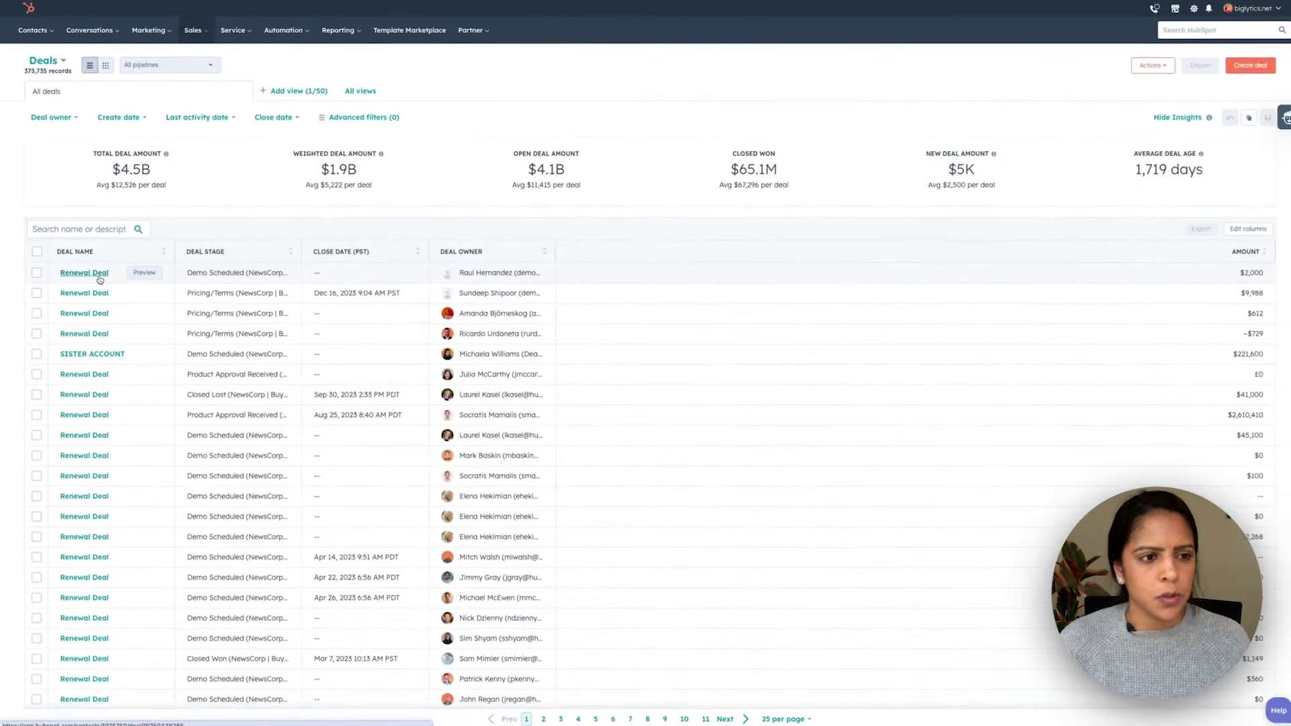
{"action": "left_click", "coordinate": [103, 274]}
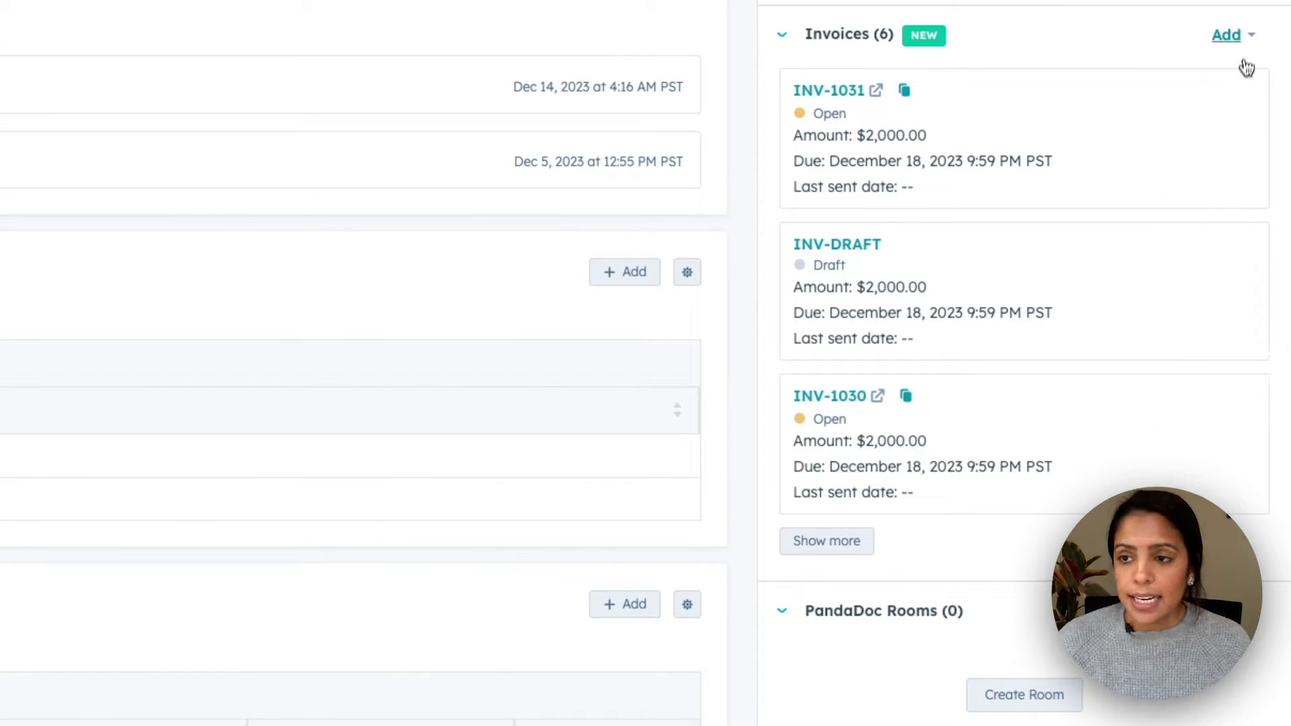
{"action": "left_click", "coordinate": [1244, 37]}
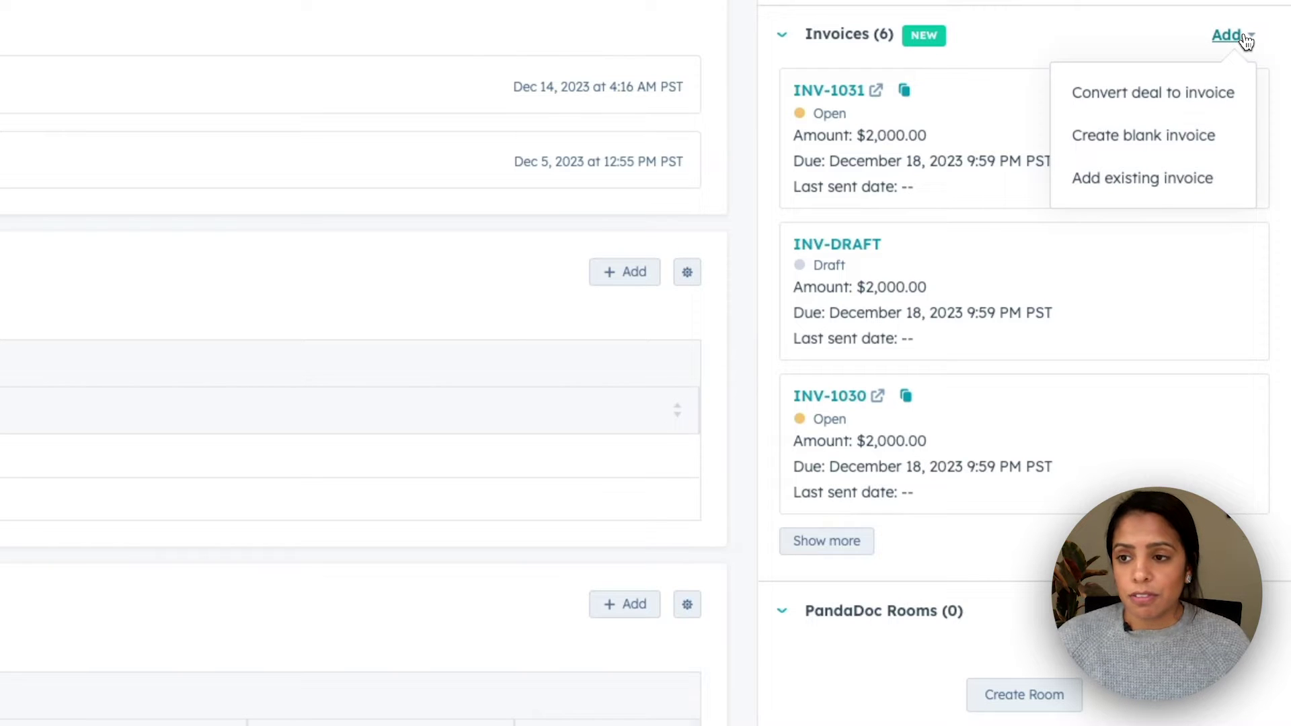
{"action": "left_click", "coordinate": [1235, 94]}
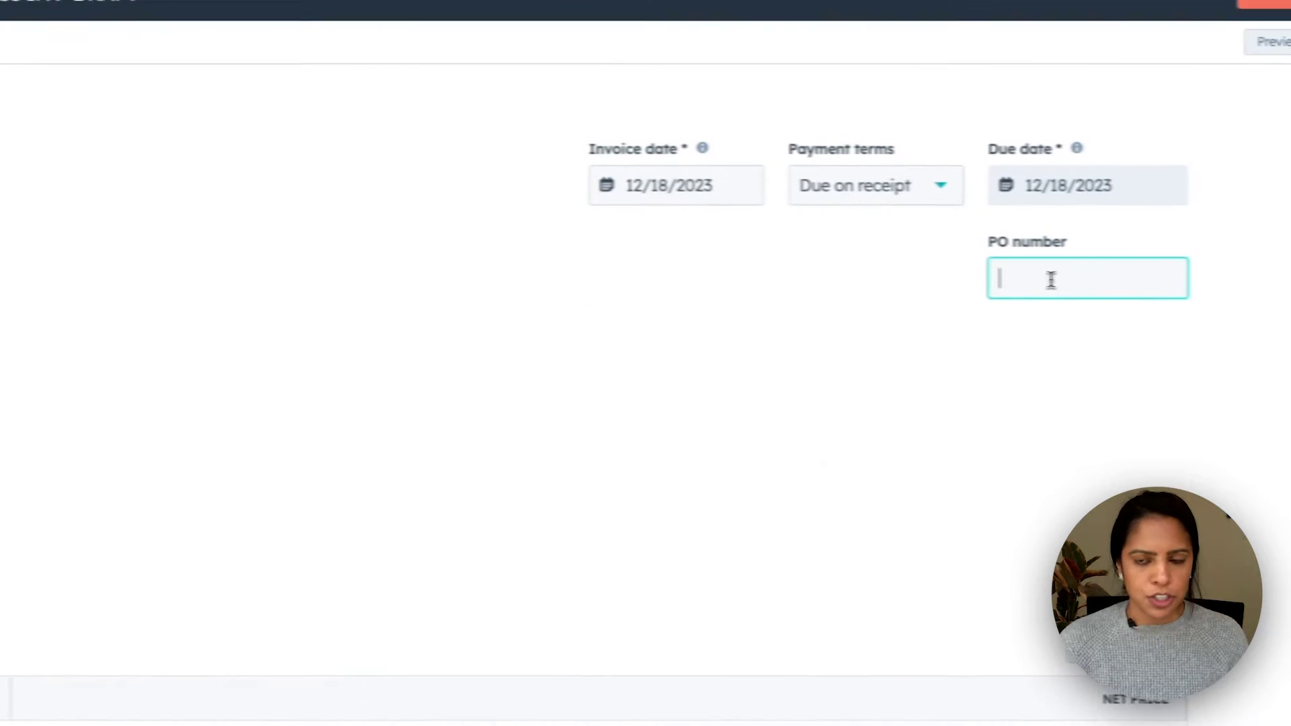
Enter PO number 12345 and add AcceptanceTest NewItem from the product library as a third line item
{"action": "type", "text": "12345"}
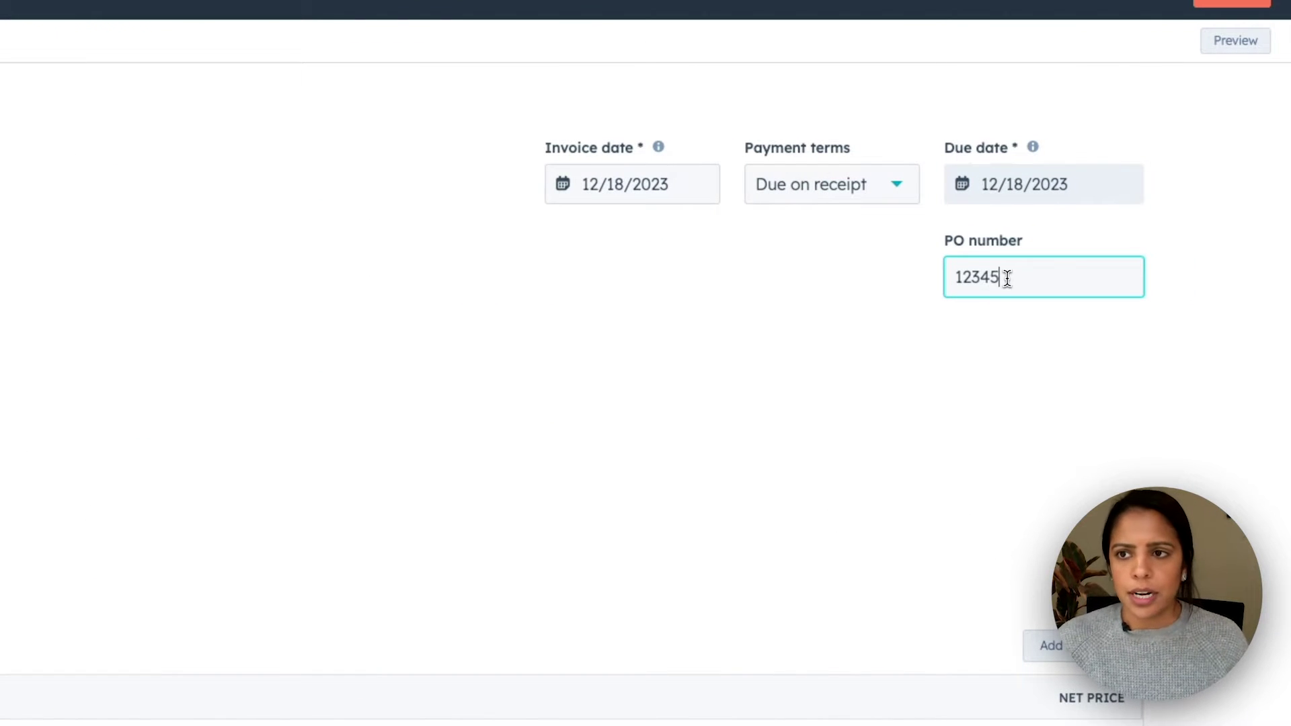
{"action": "left_click", "coordinate": [946, 346]}
{"action": "scroll", "coordinate": [867, 273], "scroll_direction": "down", "scroll_amount": 2}
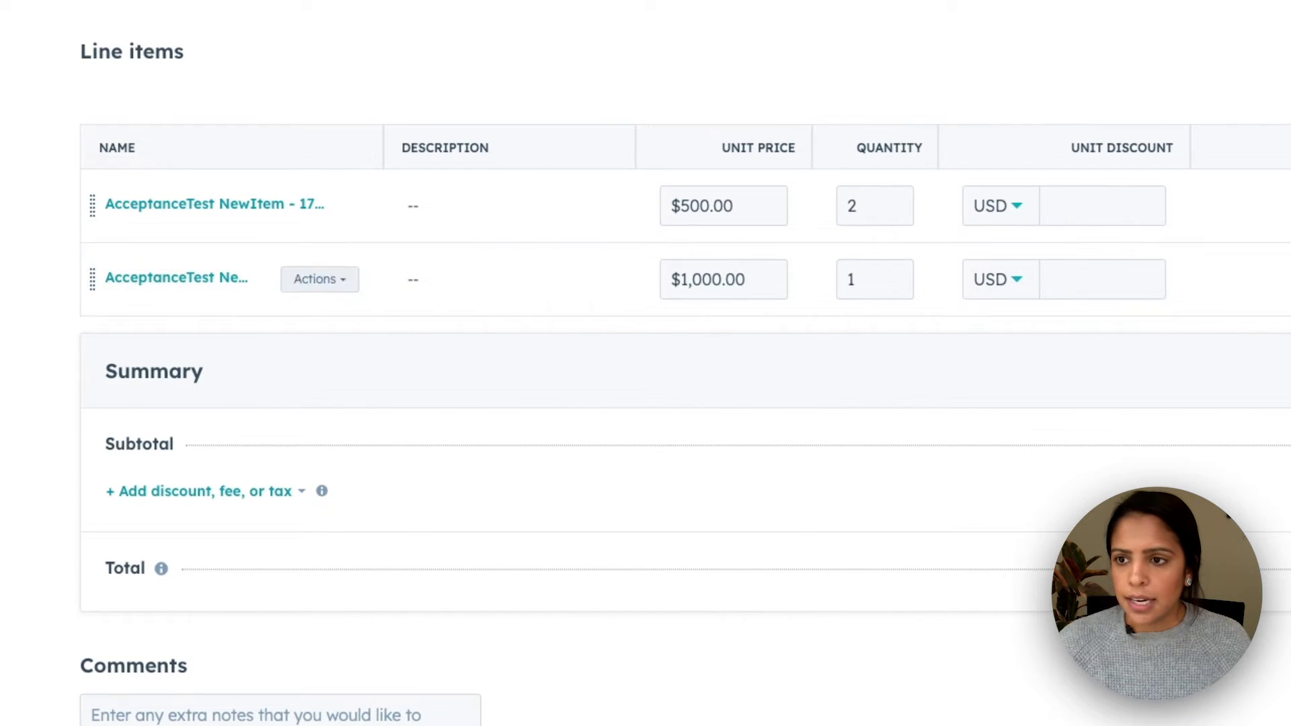
{"action": "left_click", "coordinate": [1083, 306]}
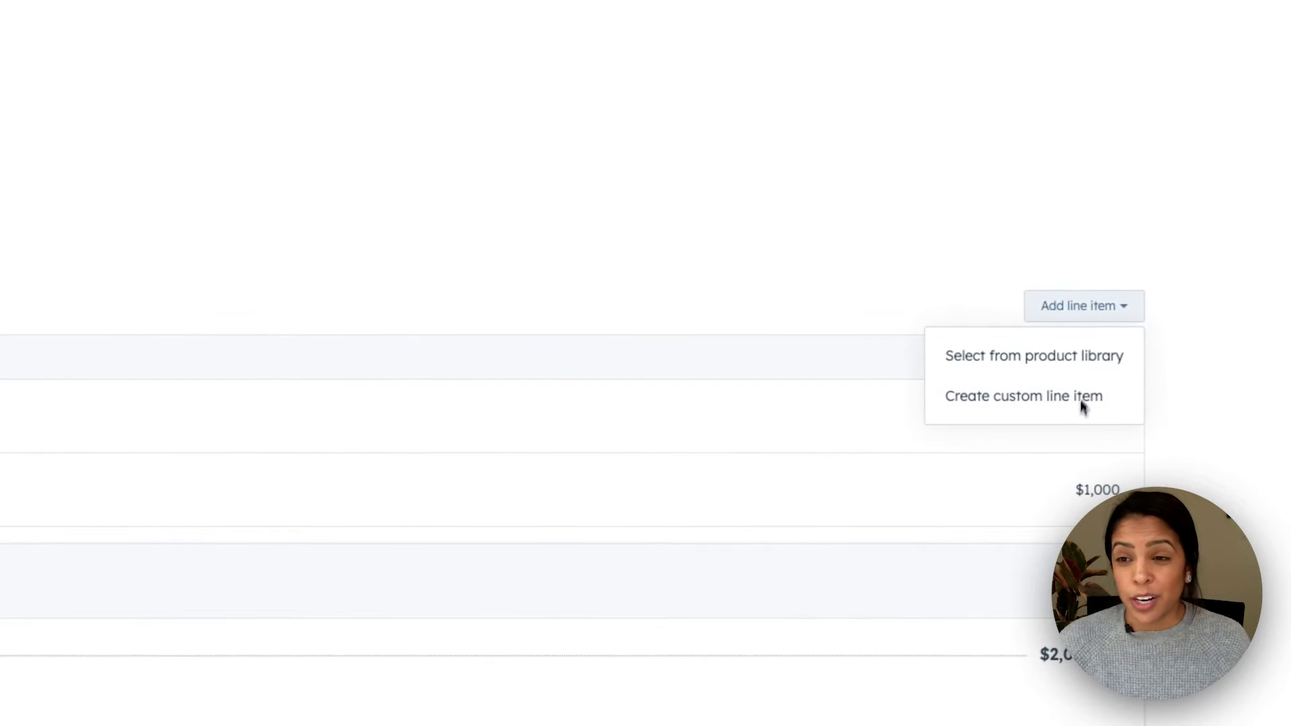
{"action": "left_click", "coordinate": [1067, 370]}
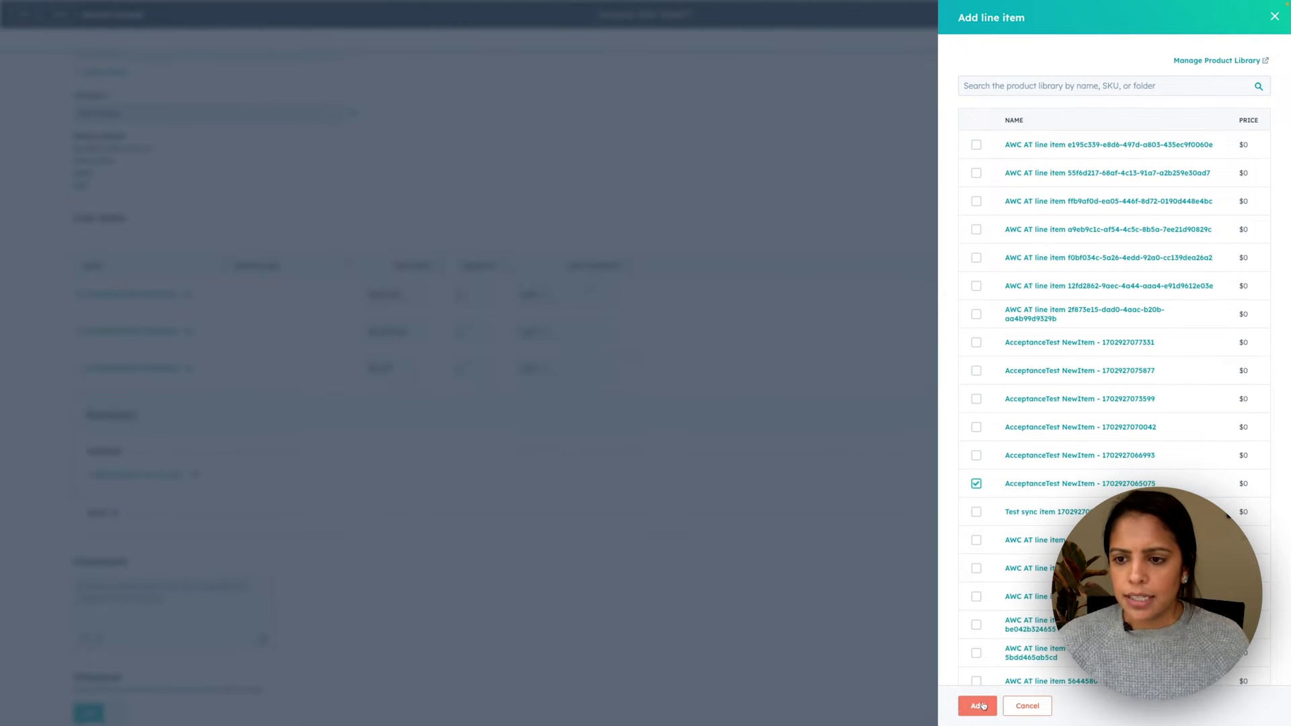
{"action": "left_click", "coordinate": [978, 705]}
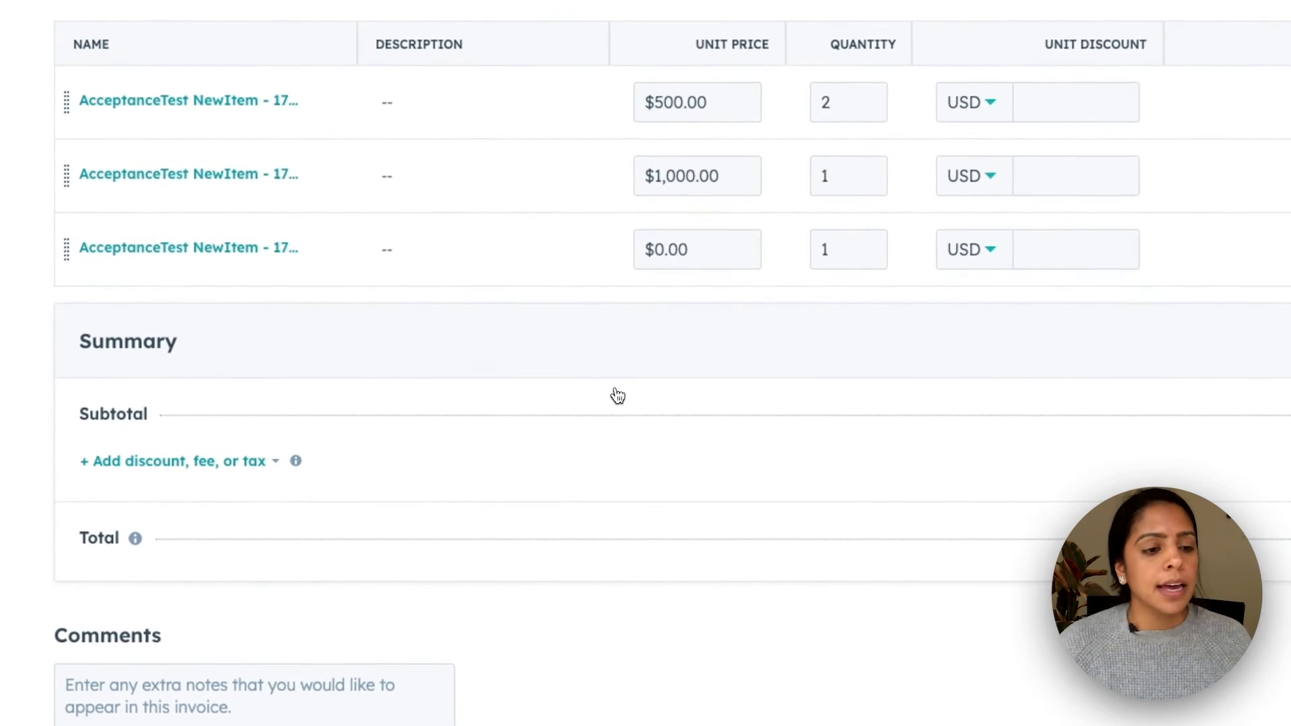
Check the discount, fee and tax options and start a comment on the invoice
{"action": "scroll", "coordinate": [605, 401], "scroll_direction": "down", "scroll_amount": 2}
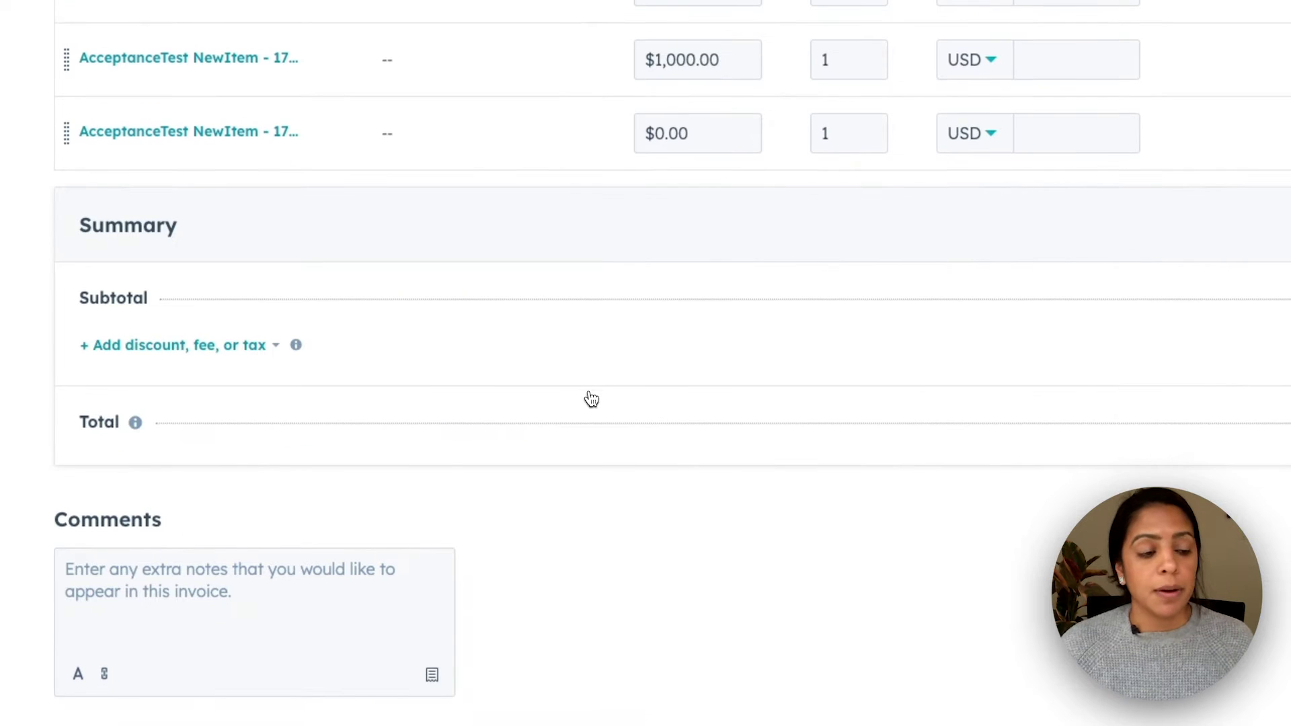
{"action": "left_click", "coordinate": [272, 357]}
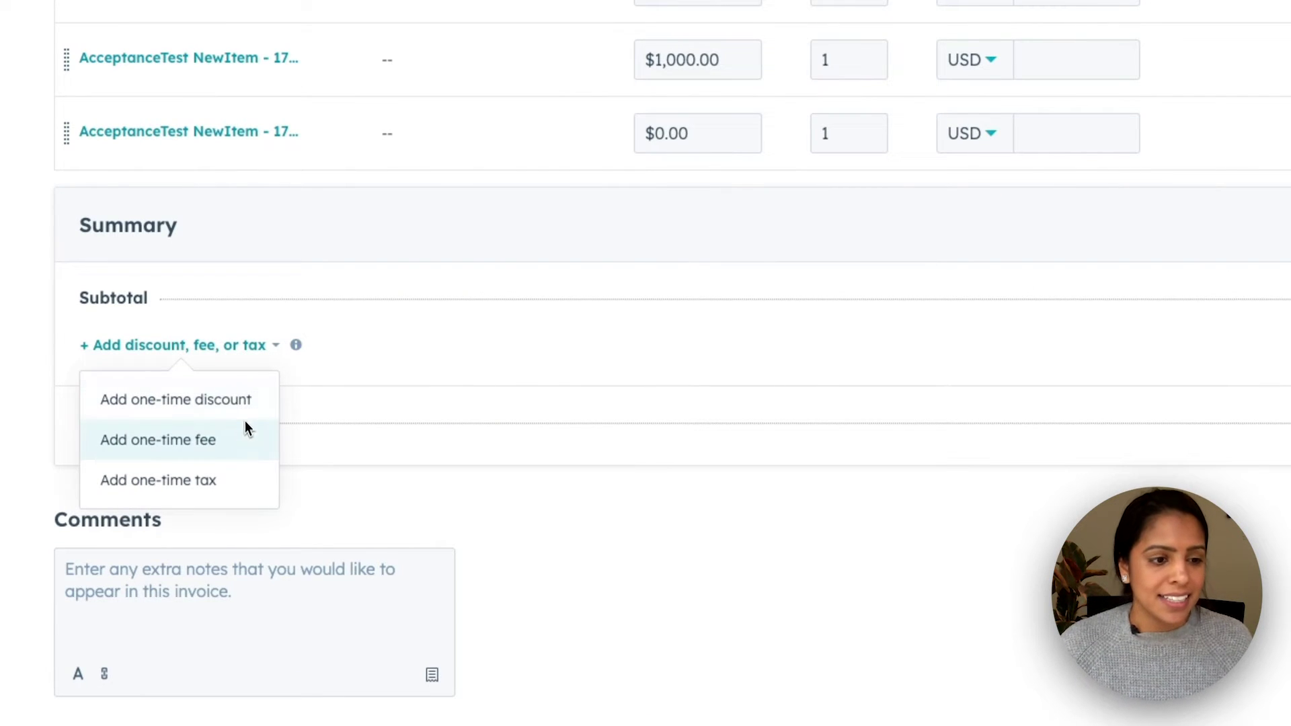
{"action": "left_click", "coordinate": [393, 511]}
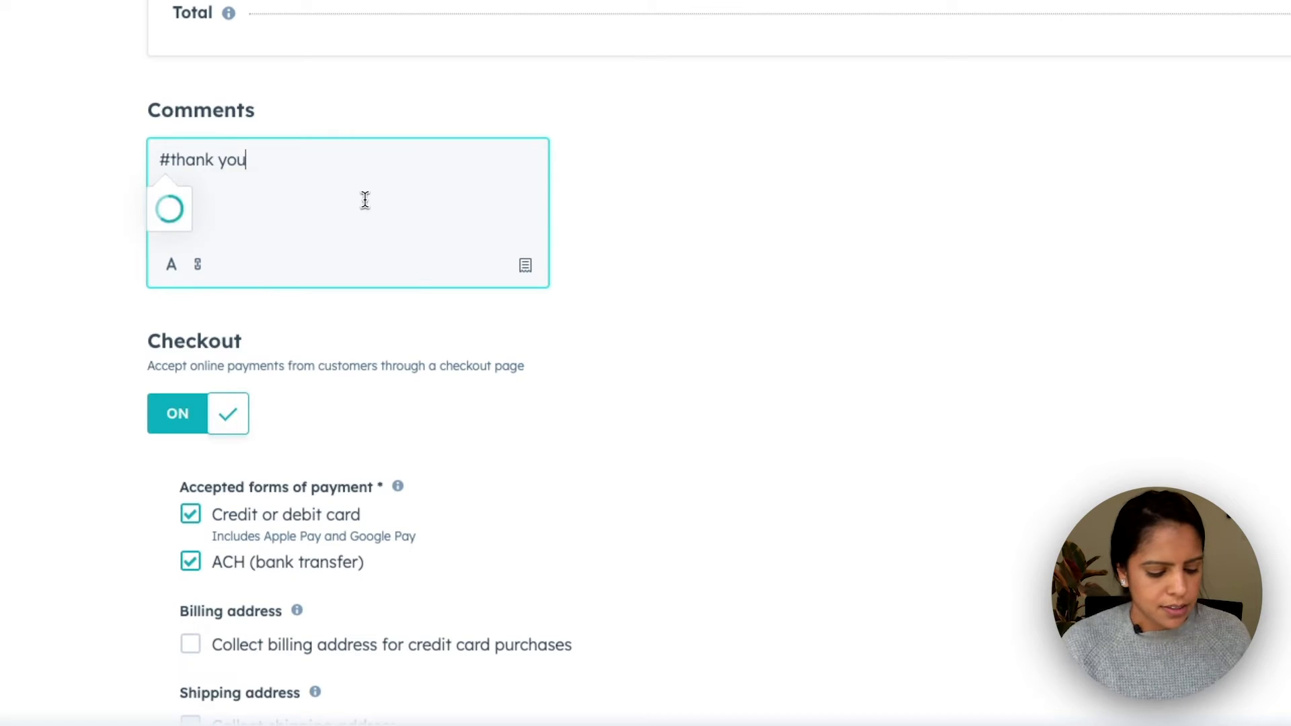
Insert the saved thank-you message into the comment, adding an exclamation mark
{"action": "left_click", "coordinate": [352, 213]}
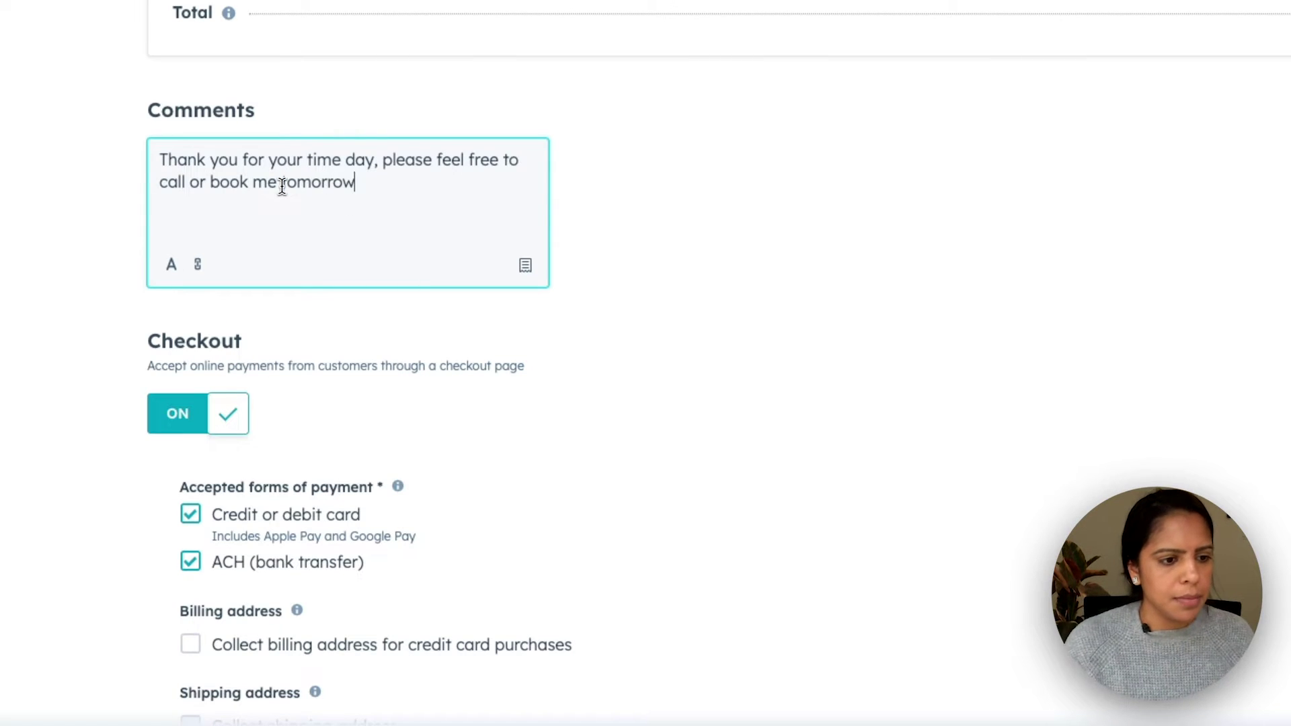
{"action": "type", "text": "!"}
{"action": "scroll", "coordinate": [431, 359], "scroll_direction": "down", "scroll_amount": 3}
{"action": "scroll", "coordinate": [434, 353], "scroll_direction": "down", "scroll_amount": 2}
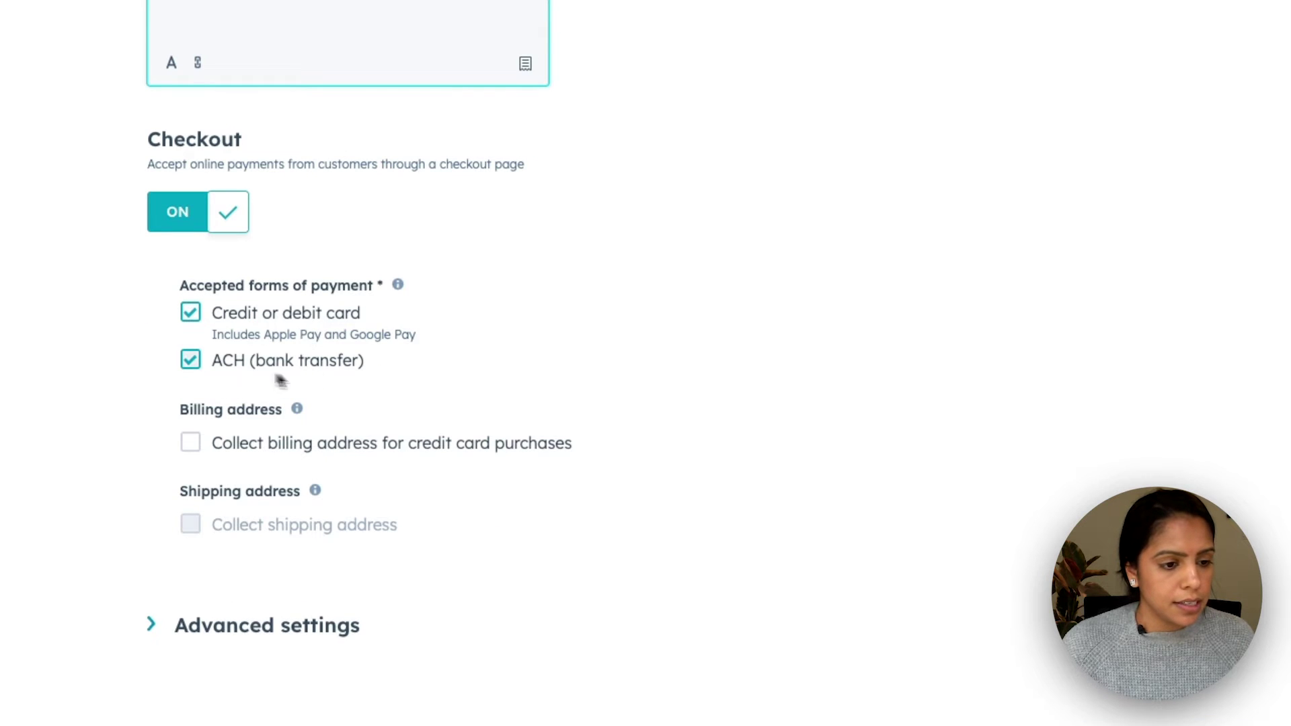
Review the checkout settings and preview the invoice with three items and a $2,000 total
{"action": "scroll", "coordinate": [202, 366], "scroll_direction": "up", "scroll_amount": 1}
{"action": "scroll", "coordinate": [194, 417], "scroll_direction": "up", "scroll_amount": 4}
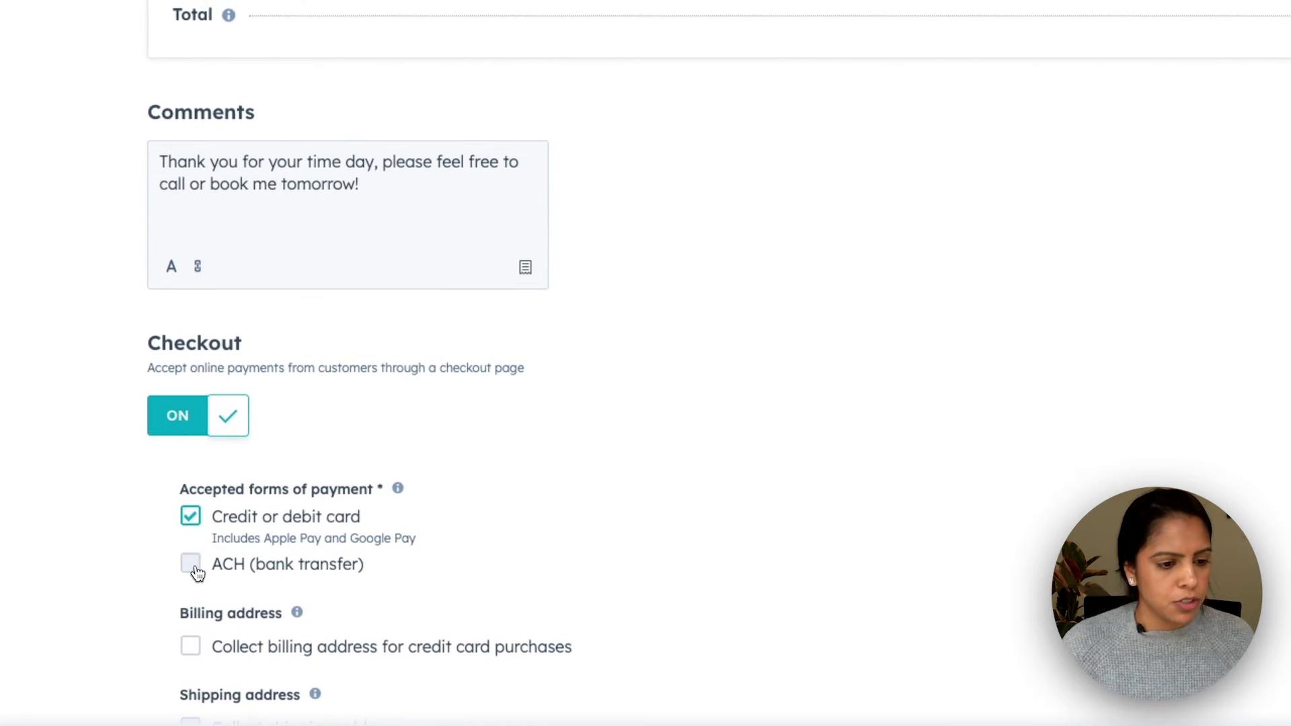
{"action": "scroll", "coordinate": [430, 577], "scroll_direction": "down", "scroll_amount": 3}
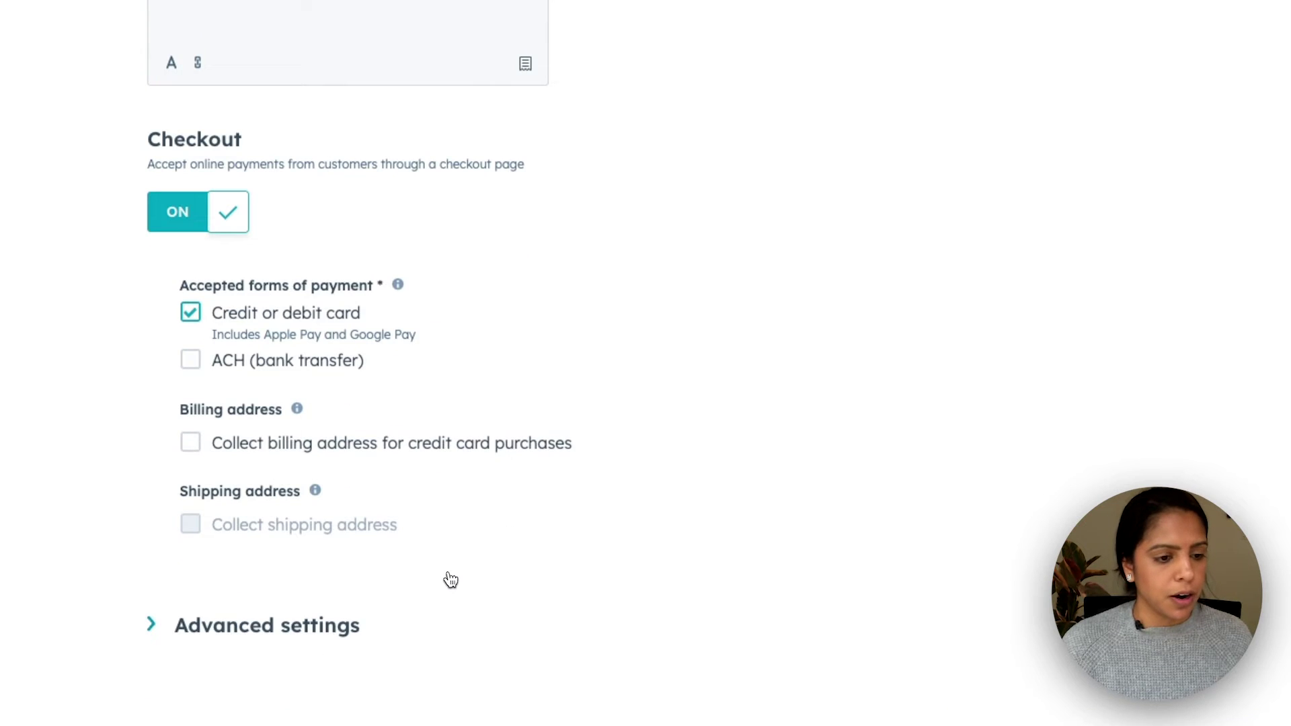
{"action": "scroll", "coordinate": [478, 605], "scroll_direction": "up", "scroll_amount": 5}
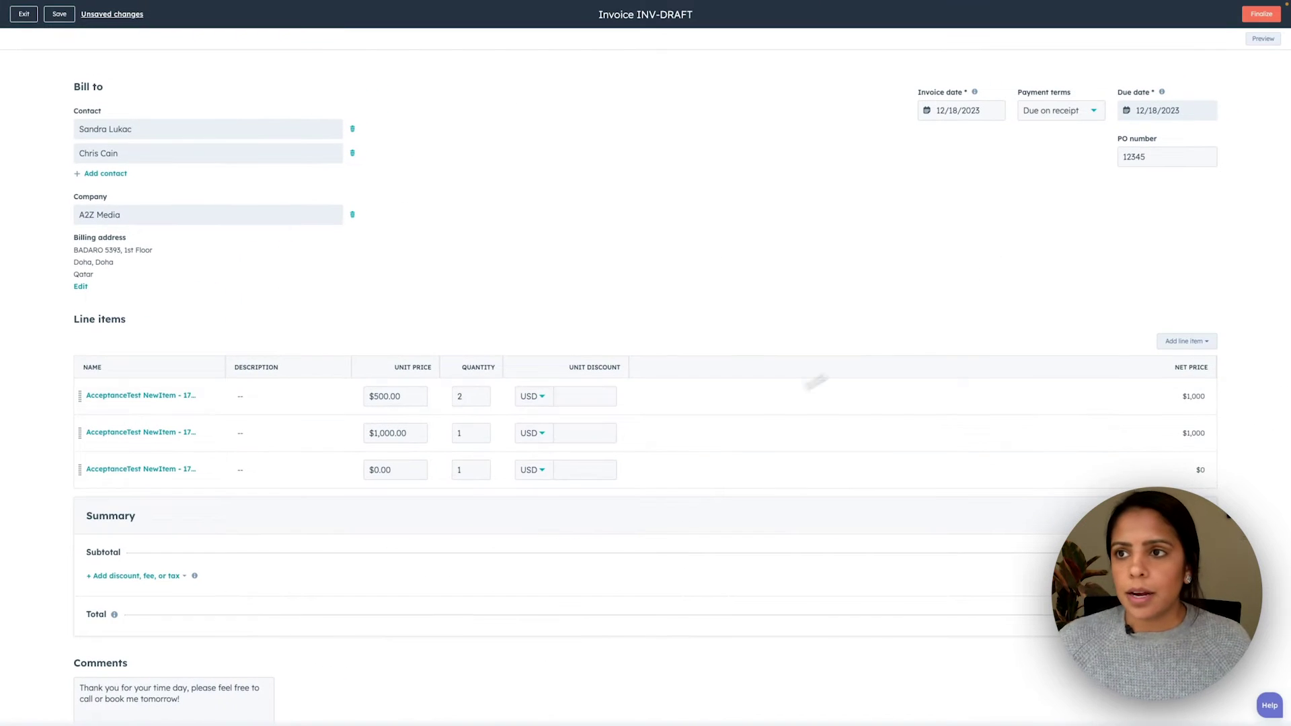
{"action": "left_click", "coordinate": [1262, 41]}
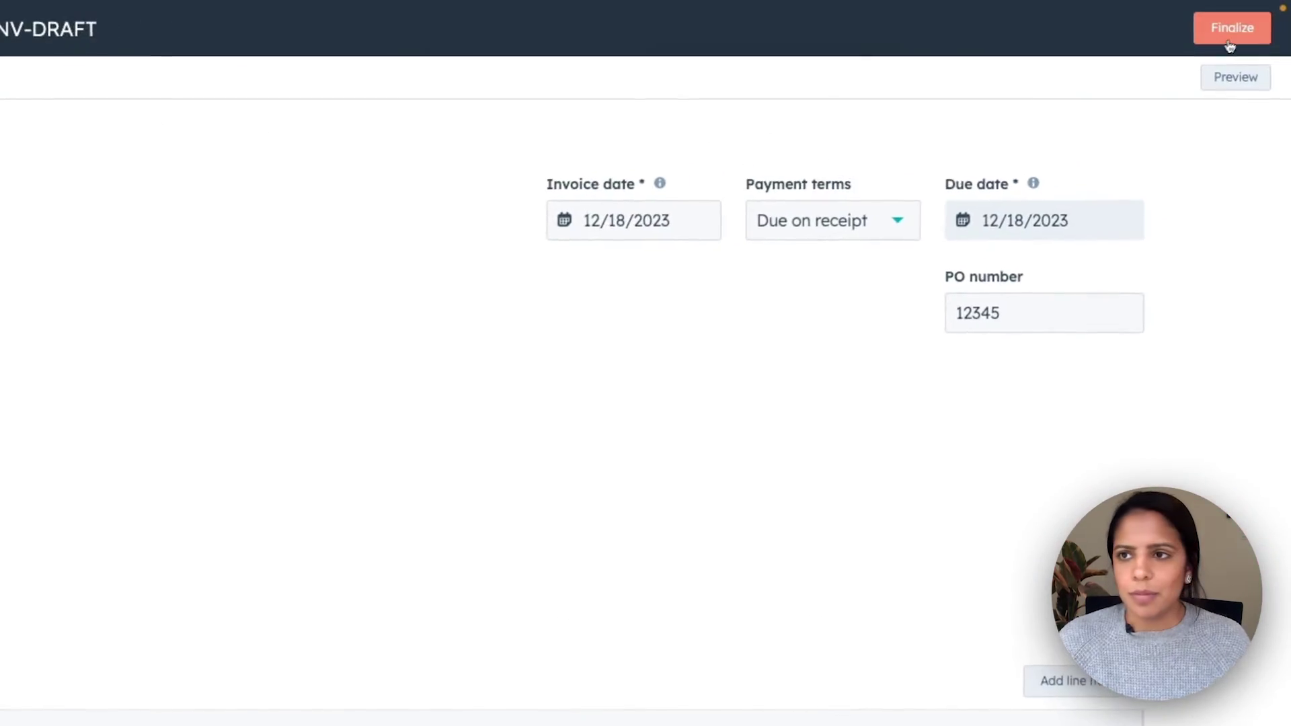
Finalize the draft invoice as INV-1032 and confirm in the dialog
{"action": "left_click", "coordinate": [1230, 46]}
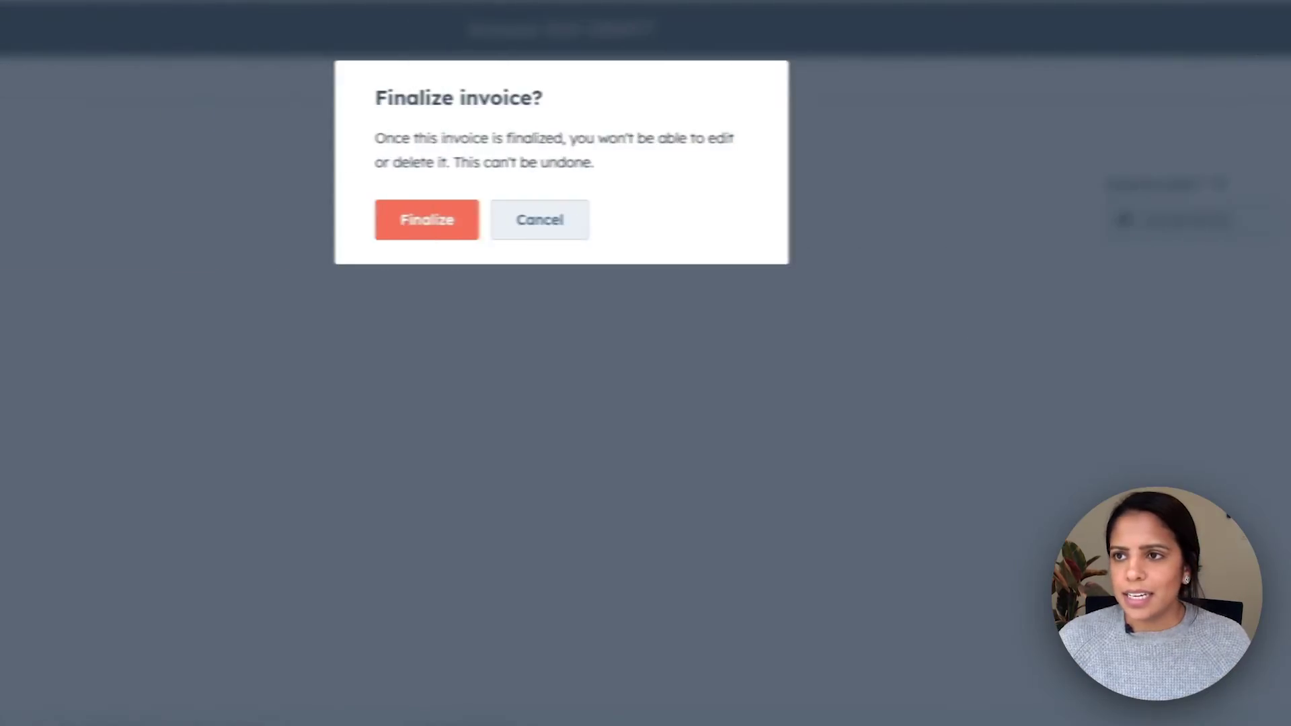
{"action": "left_click", "coordinate": [494, 229]}
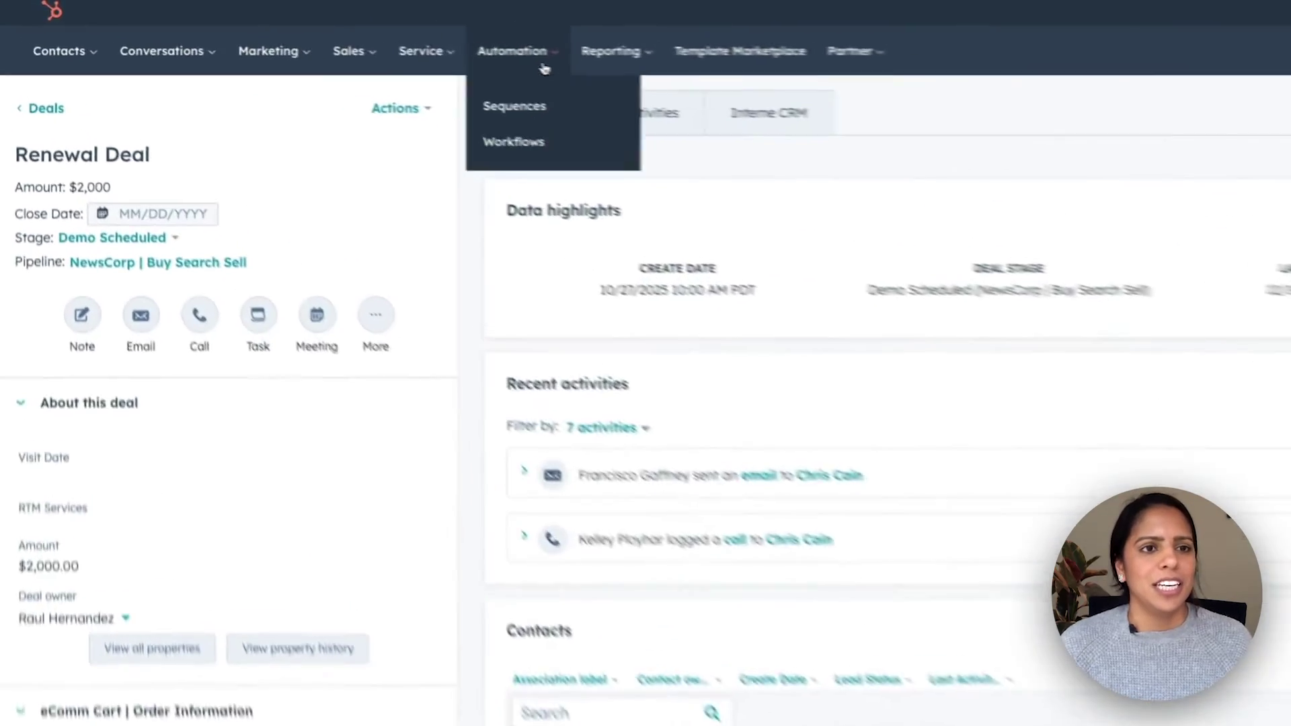
Search workflows for 'invoice' and scroll through the Unpaid Invoice workflow's email and task actions
{"action": "left_click", "coordinate": [296, 76]}
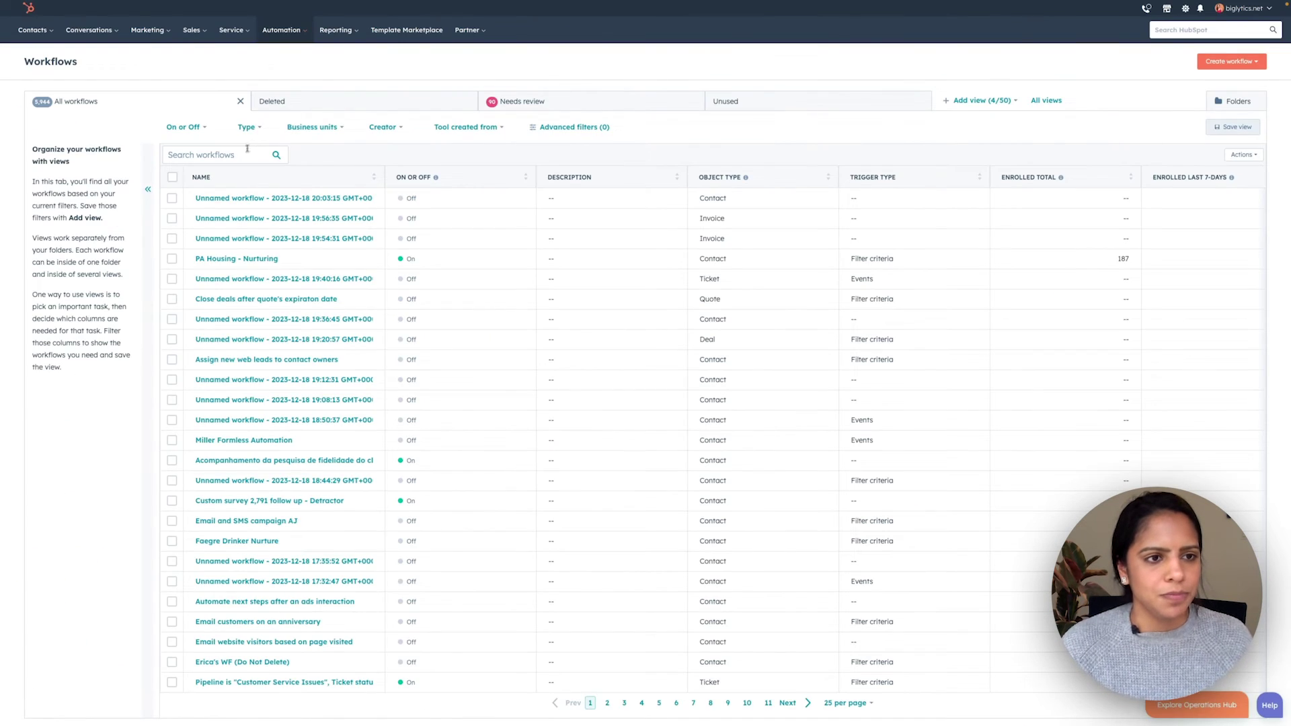
{"action": "left_click", "coordinate": [247, 148]}
{"action": "type", "text": "invoice"}
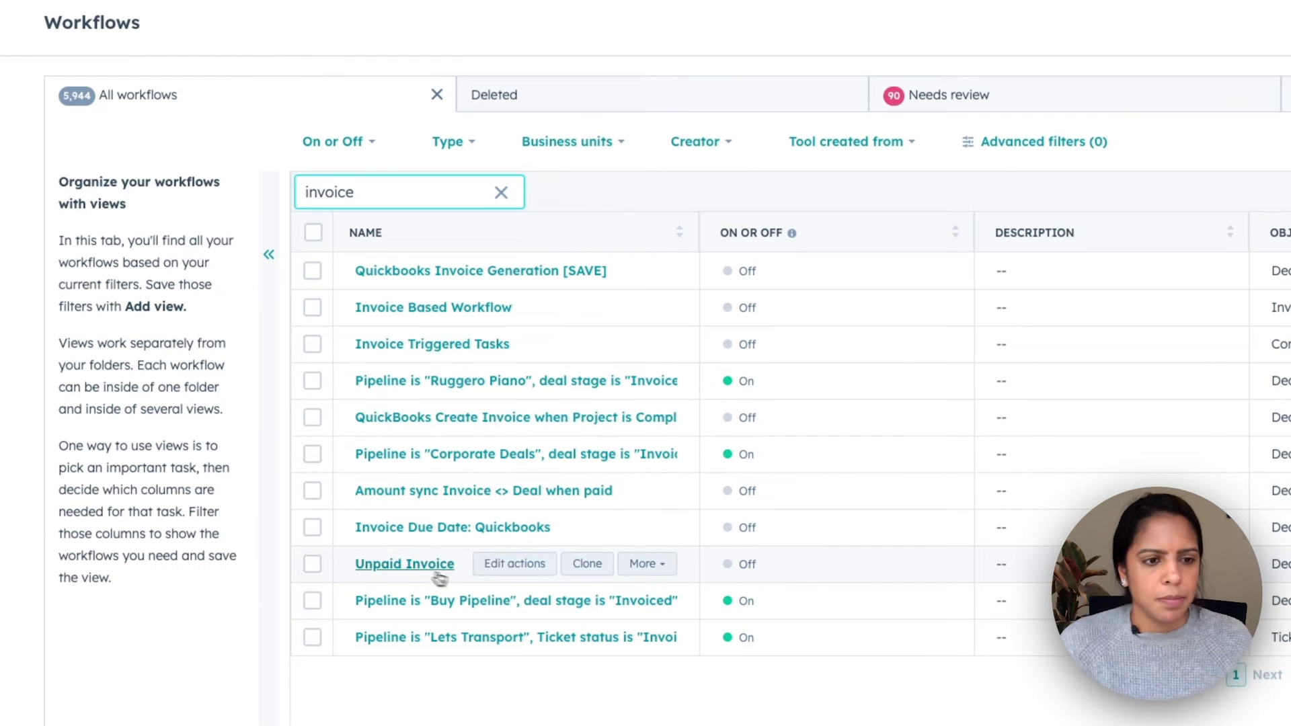
{"action": "left_click", "coordinate": [412, 564]}
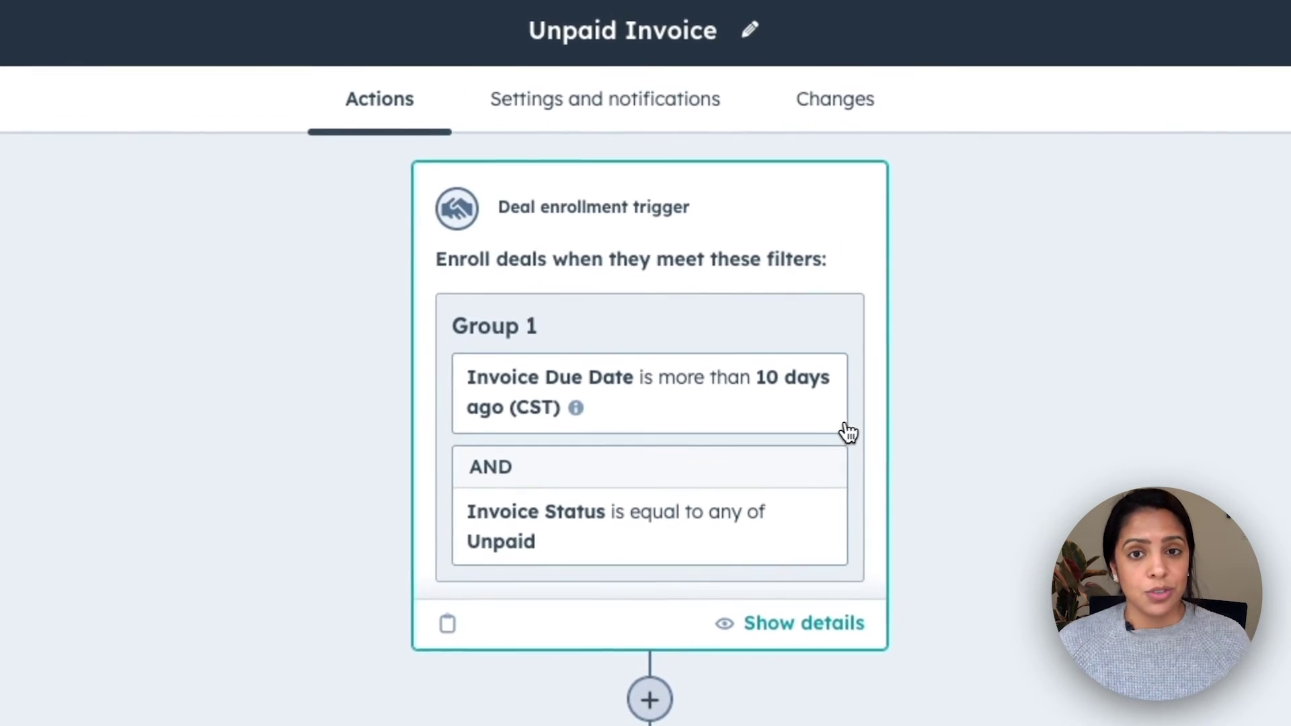
{"action": "scroll", "coordinate": [860, 430], "scroll_direction": "down", "scroll_amount": 10}
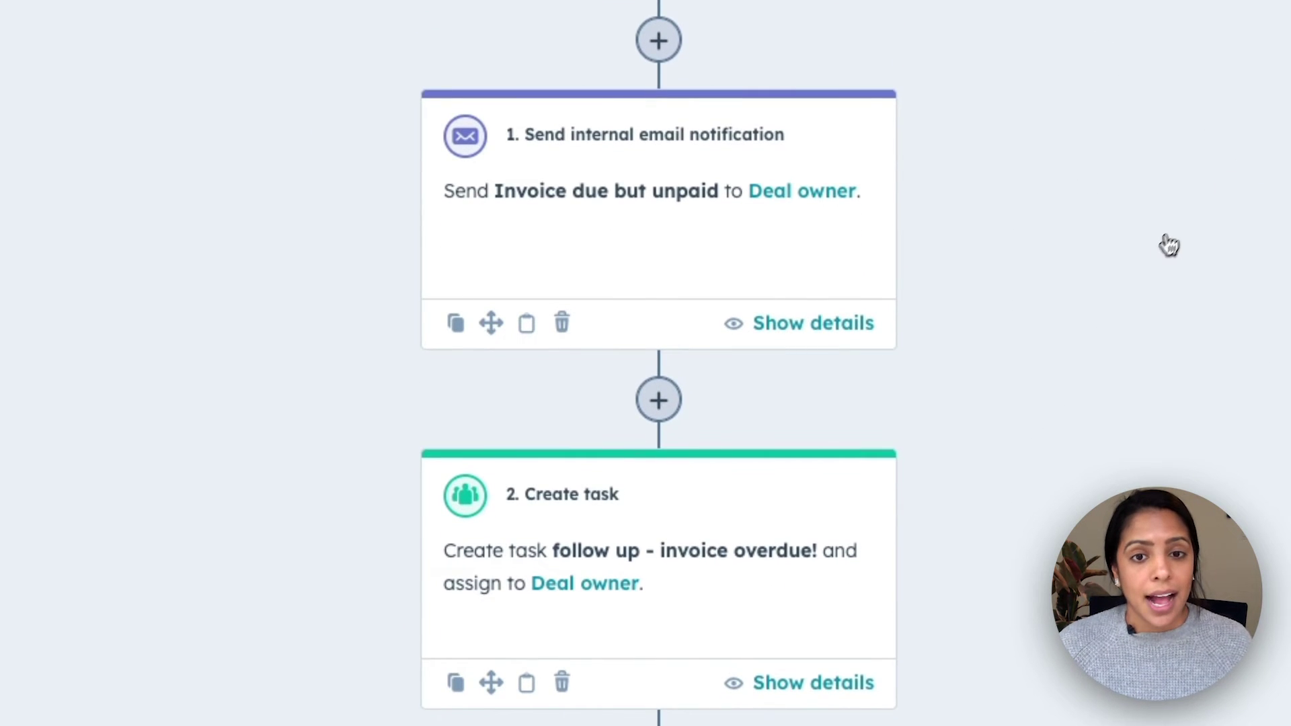
{"action": "scroll", "coordinate": [1168, 245], "scroll_direction": "down", "scroll_amount": 3}
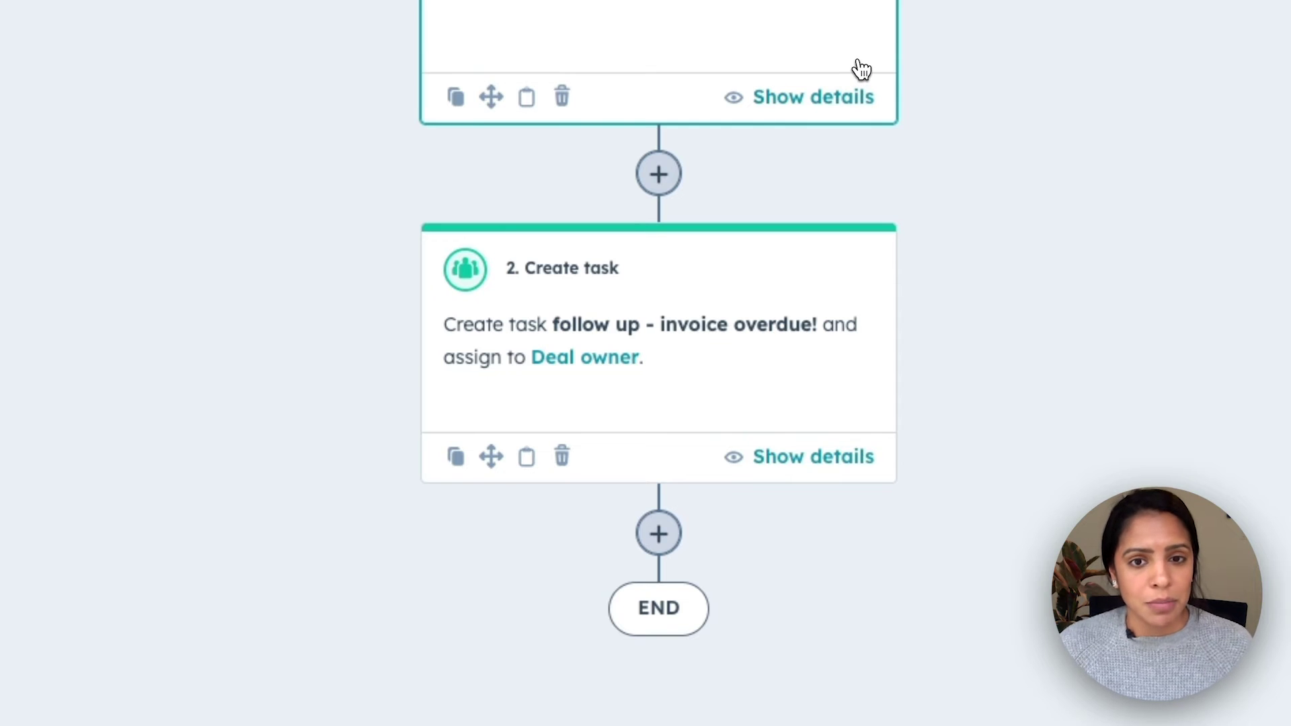
{"action": "mouse_move", "coordinate": [657, 565]}
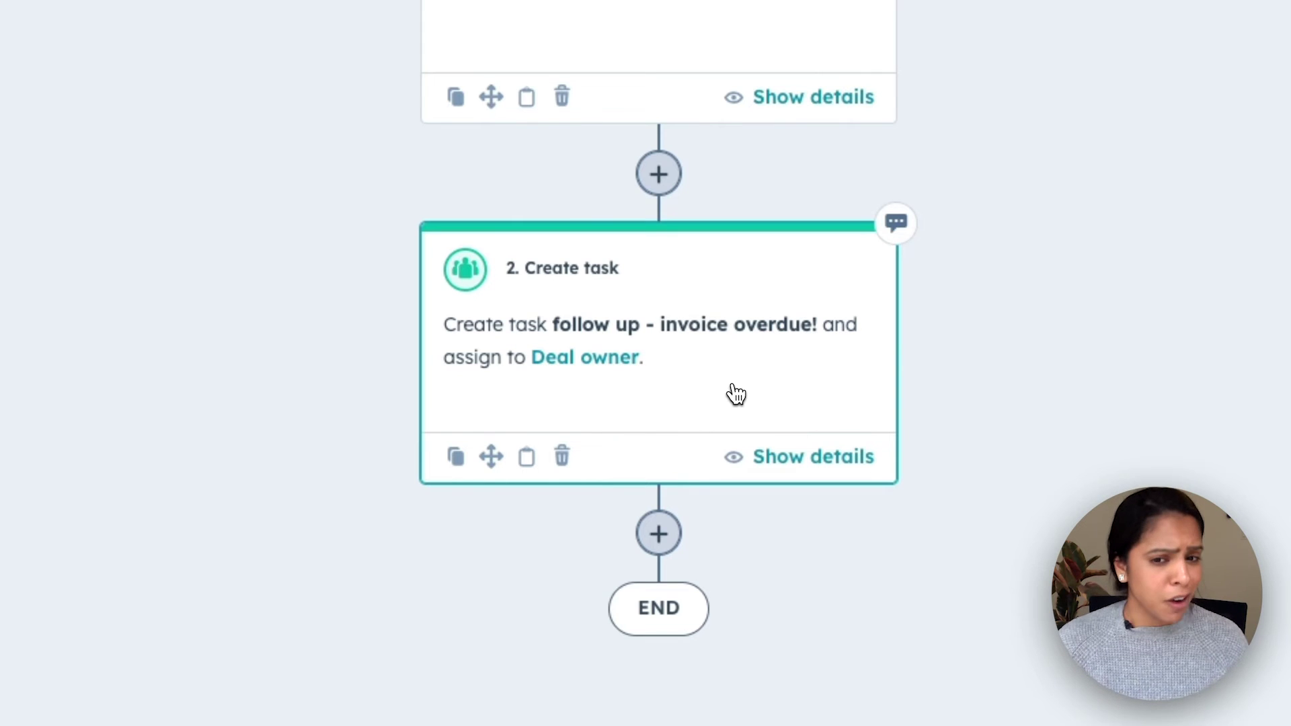
{"action": "scroll", "coordinate": [1183, 430], "scroll_direction": "up", "scroll_amount": 3}
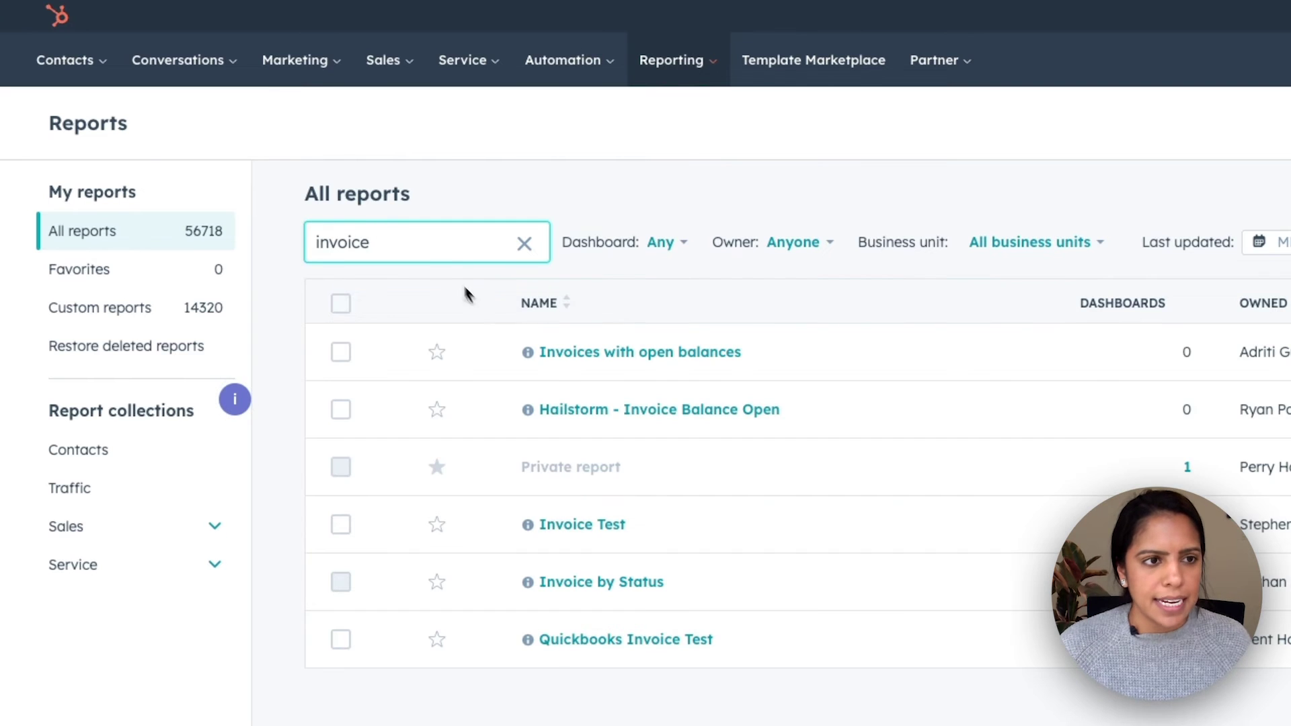
Put the Invoices with open balances report on the WhatsApp Conversations dashboard, then return to reports
{"action": "left_click", "coordinate": [626, 351]}
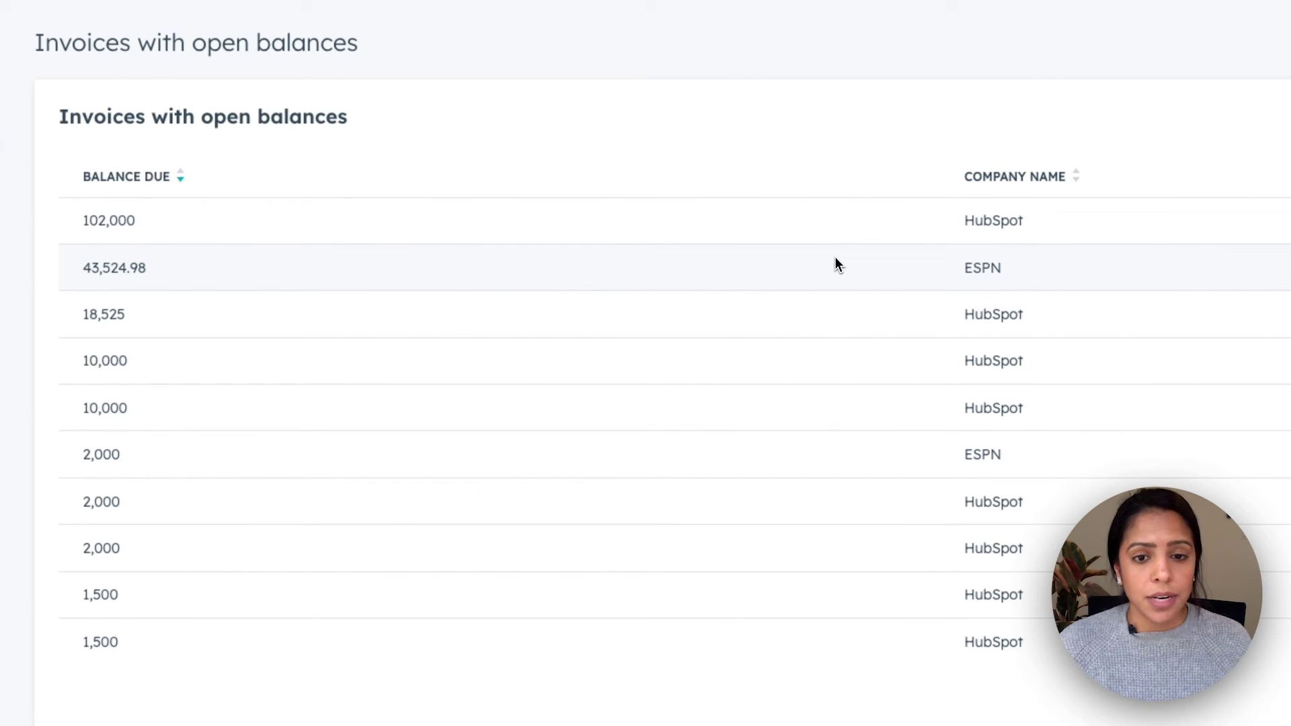
{"action": "left_click", "coordinate": [870, 222]}
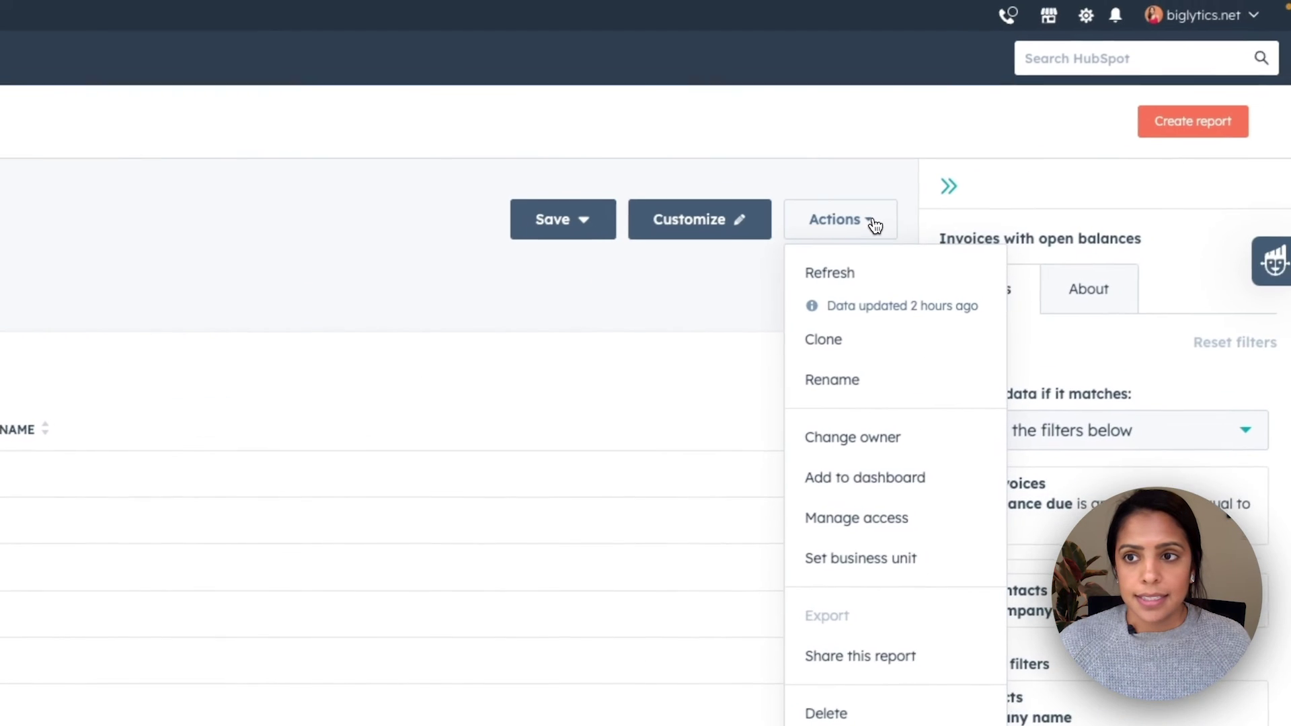
{"action": "left_click", "coordinate": [867, 478]}
{"action": "left_click", "coordinate": [616, 228]}
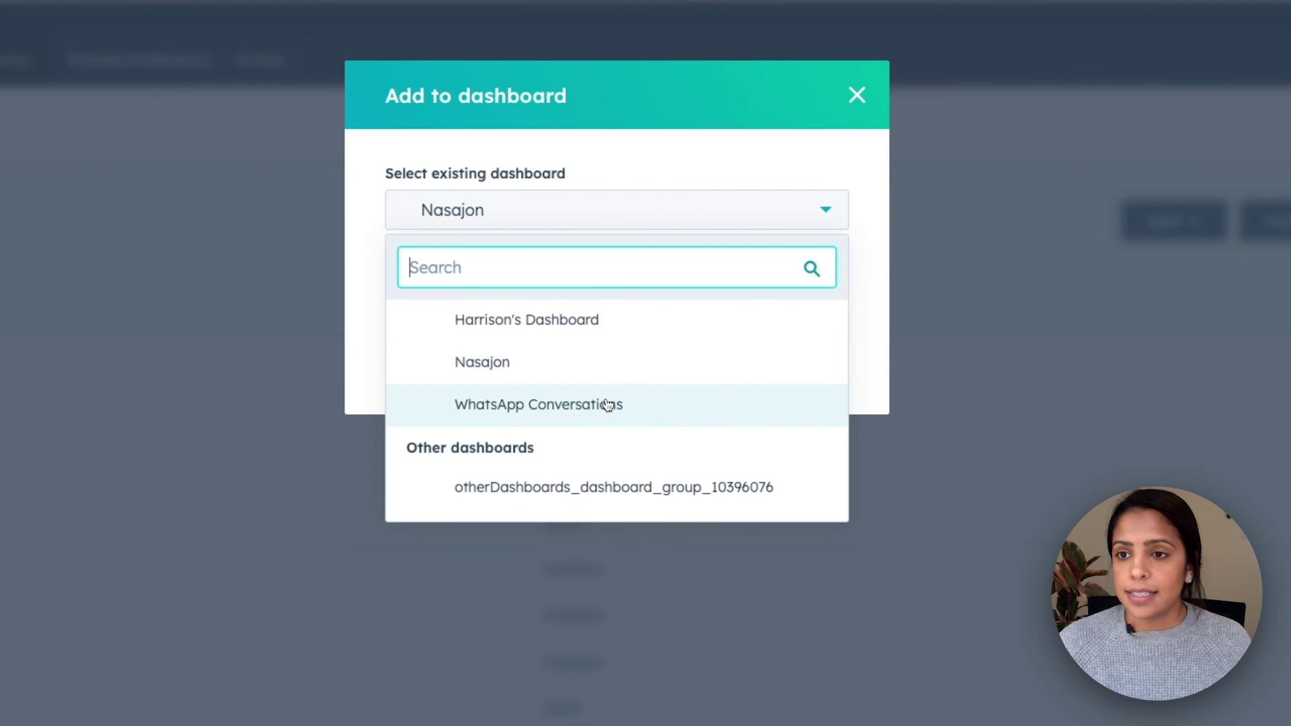
{"action": "left_click", "coordinate": [605, 404]}
{"action": "left_click", "coordinate": [504, 377]}
{"action": "left_click", "coordinate": [860, 101]}
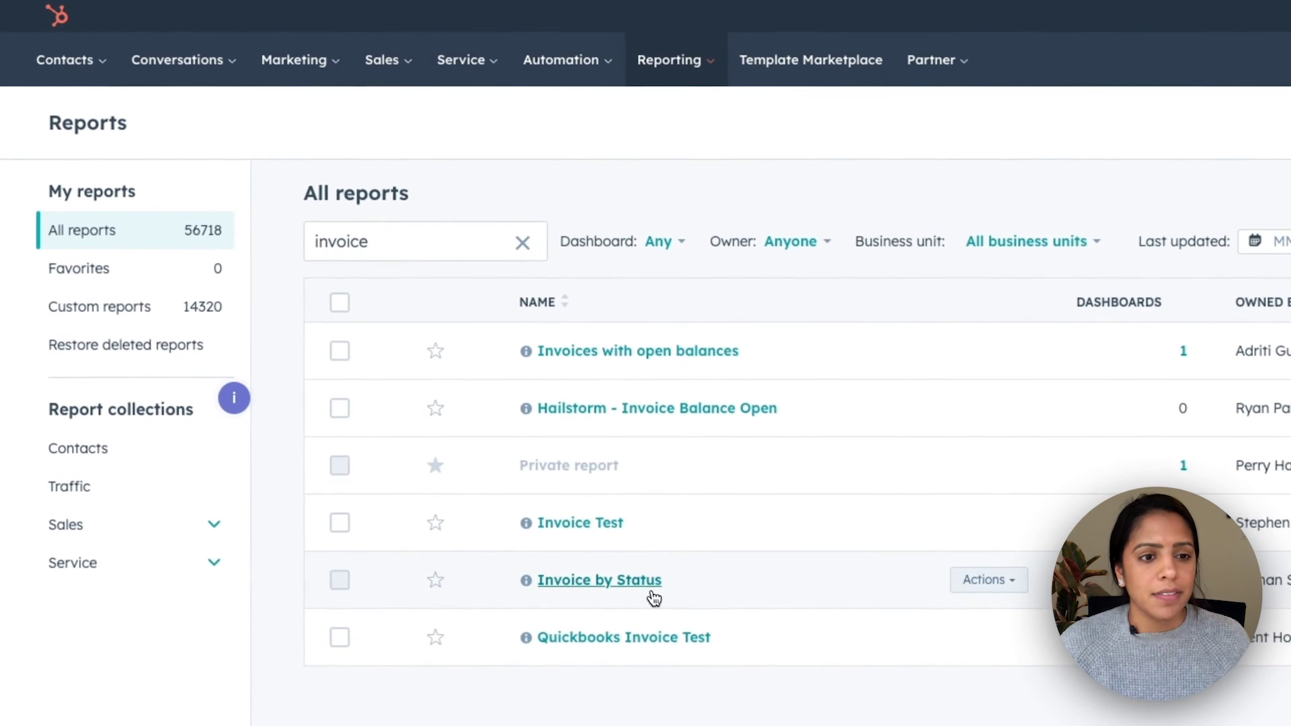
Open the Invoice by Status chart, scroll through it, and open its Actions menu
{"action": "left_click", "coordinate": [625, 569]}
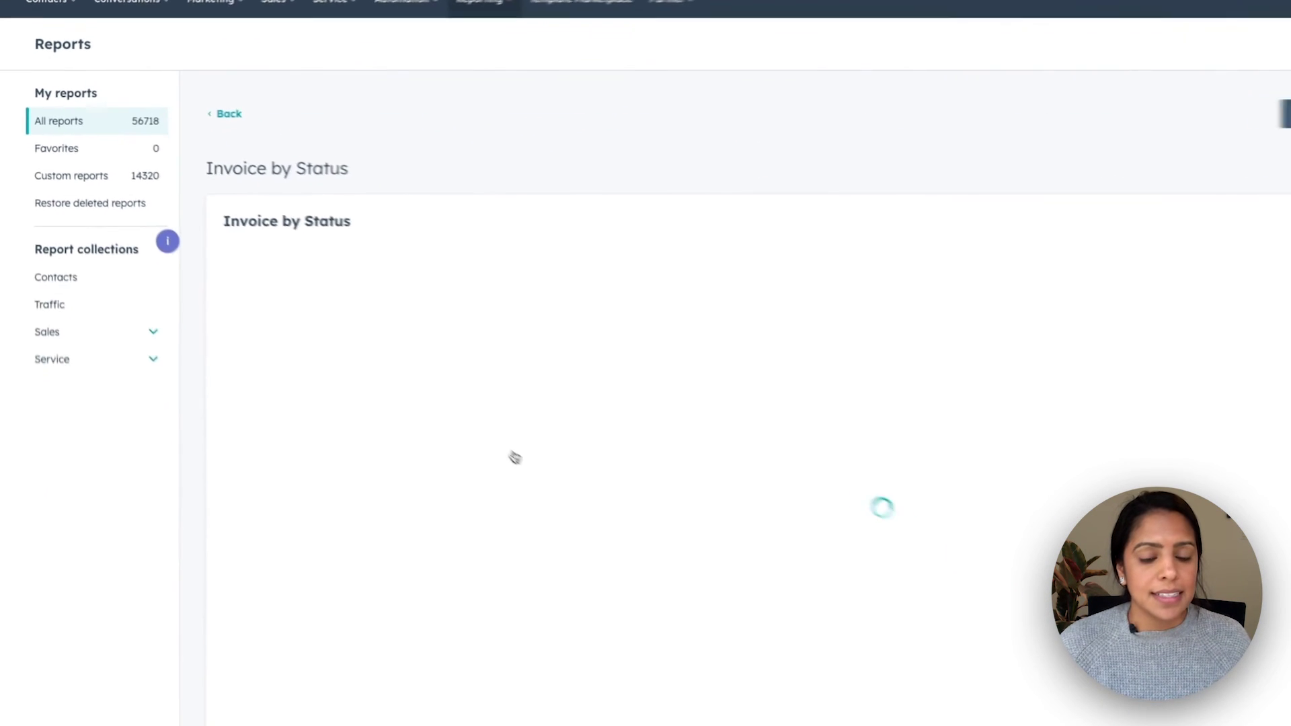
{"action": "scroll", "coordinate": [450, 383], "scroll_direction": "down", "scroll_amount": 2}
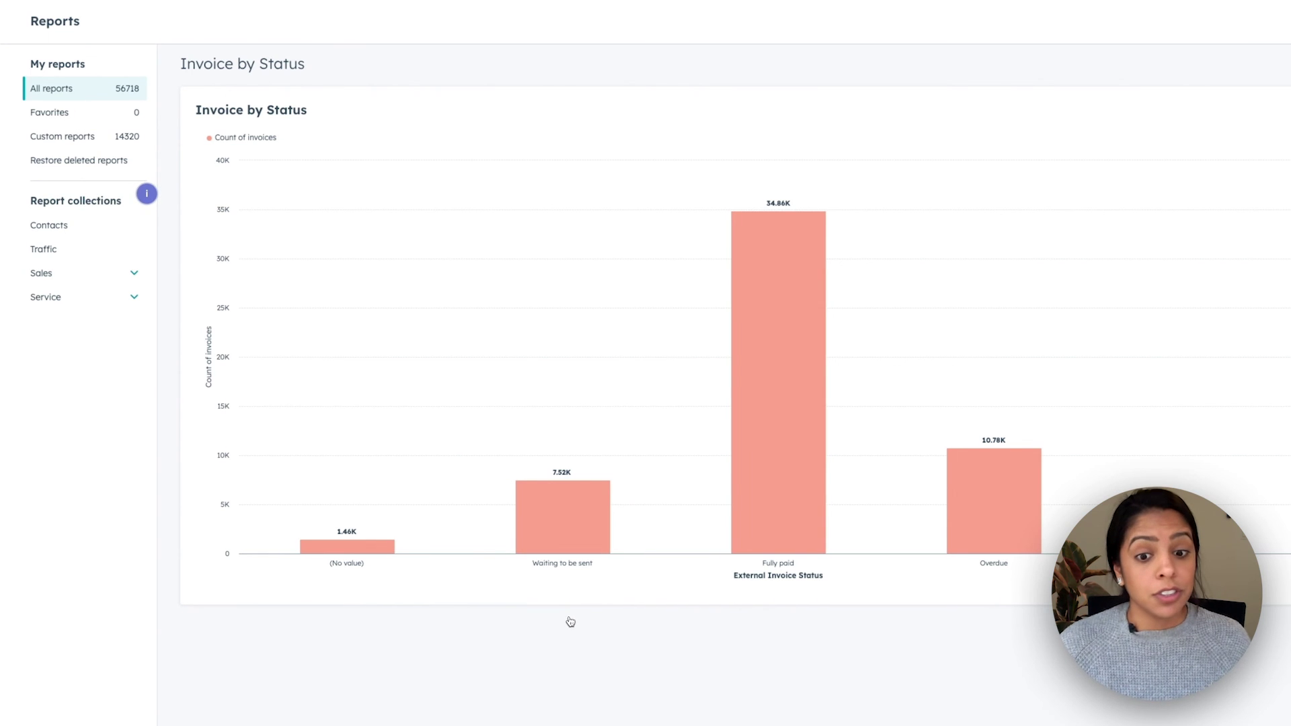
{"action": "scroll", "coordinate": [570, 619], "scroll_direction": "up", "scroll_amount": 2}
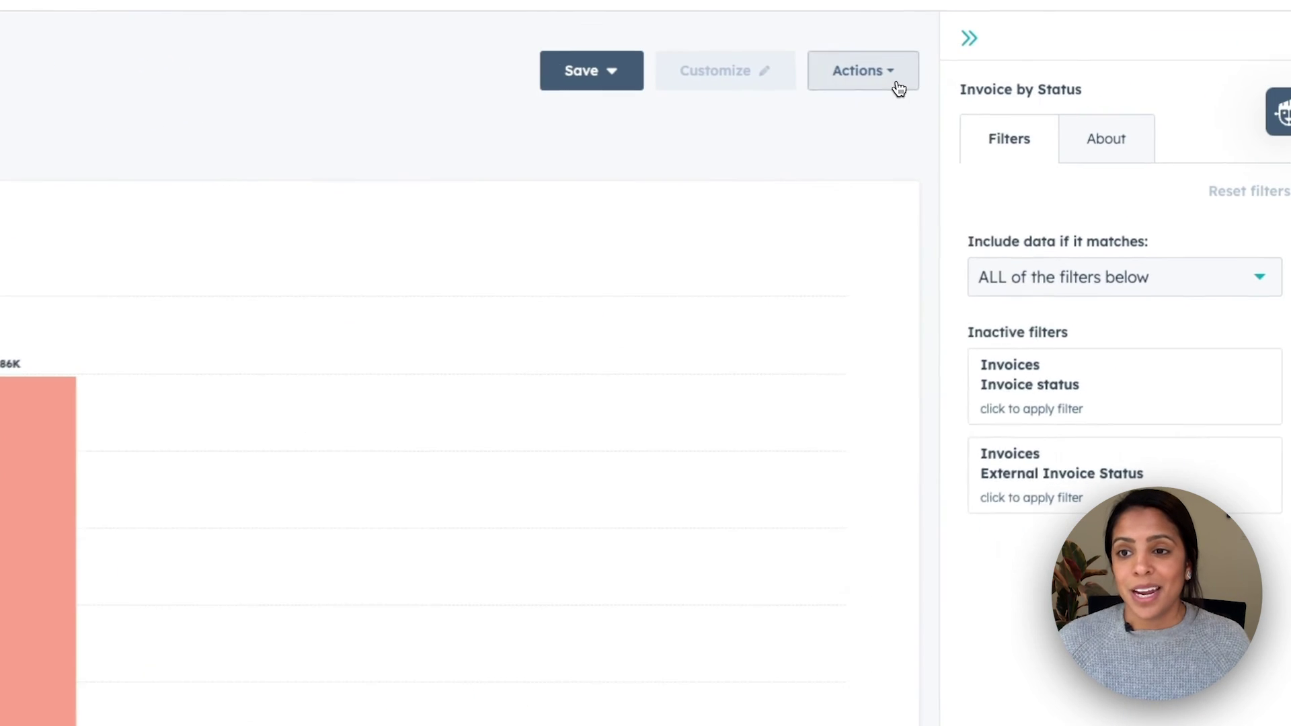
{"action": "left_click", "coordinate": [887, 84]}
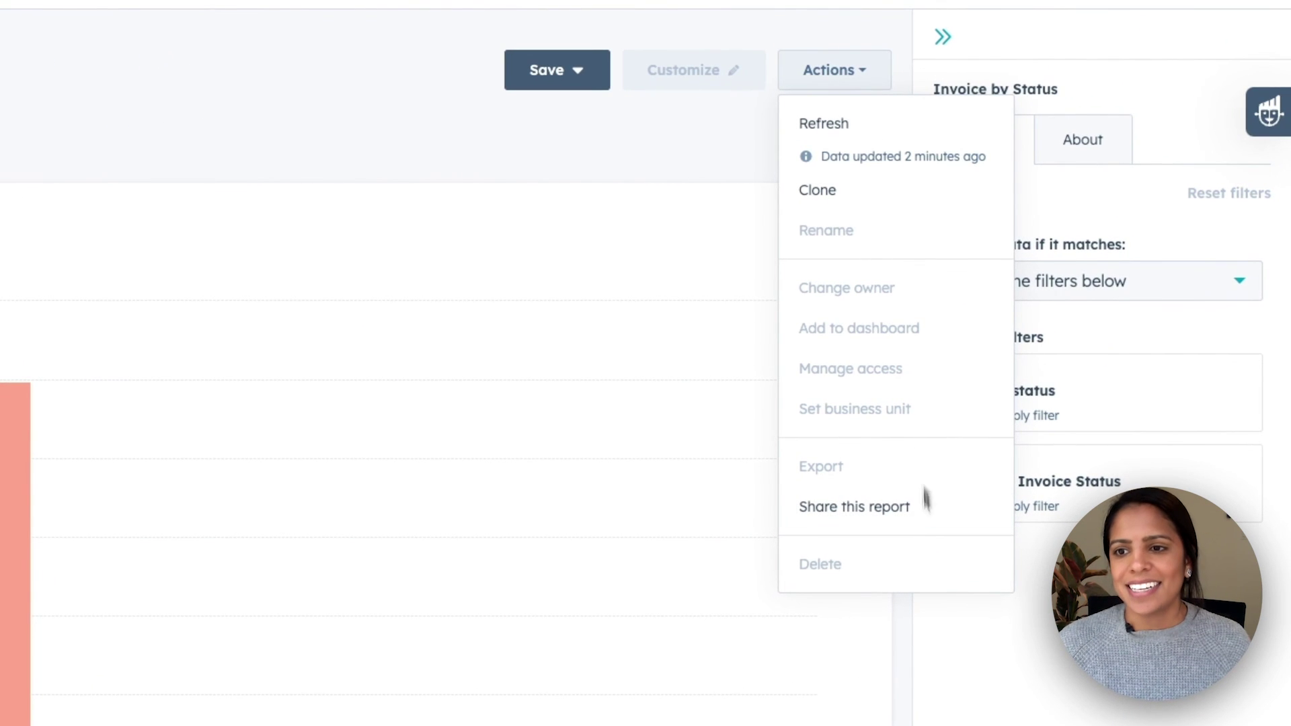